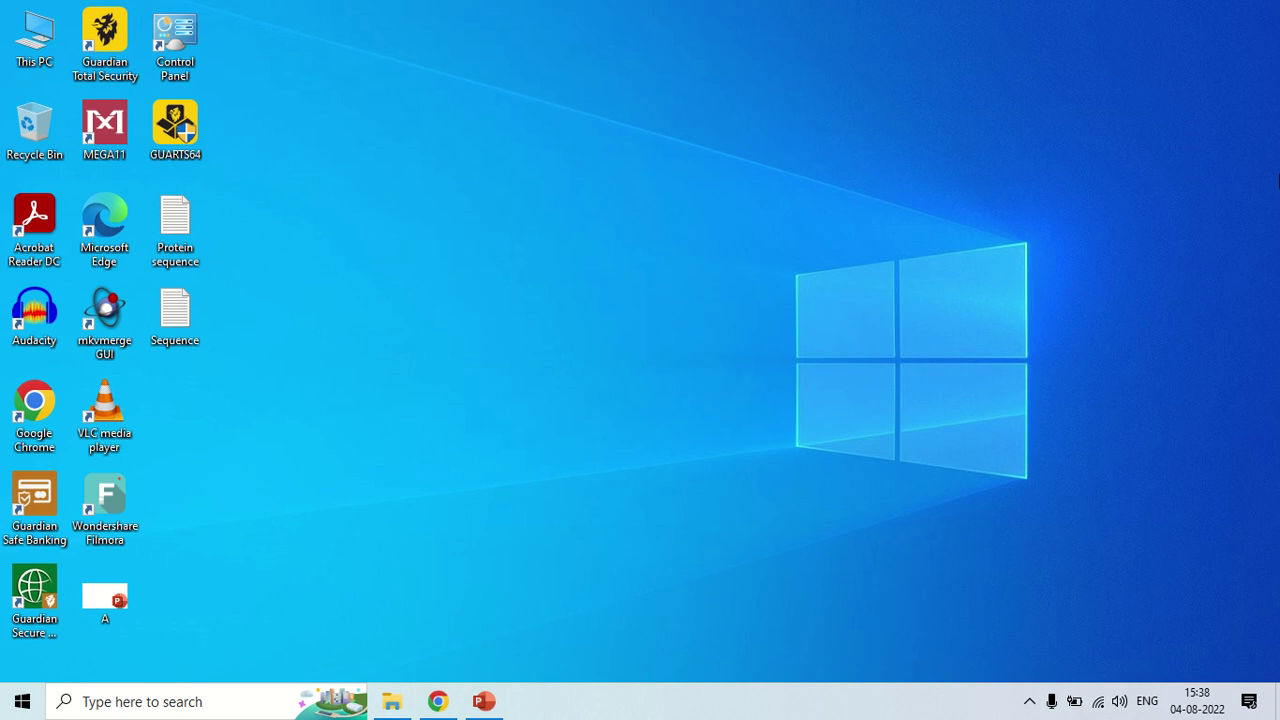
Step: Bring the Google Chrome window with Google's homepage to the front from the taskbar
{"action": "left_click", "coordinate": [440, 705]}
Step: Search Google for 'bgee' and open the 'Bgee: gene expression data in animals' result
{"action": "left_click", "coordinate": [537, 289]}
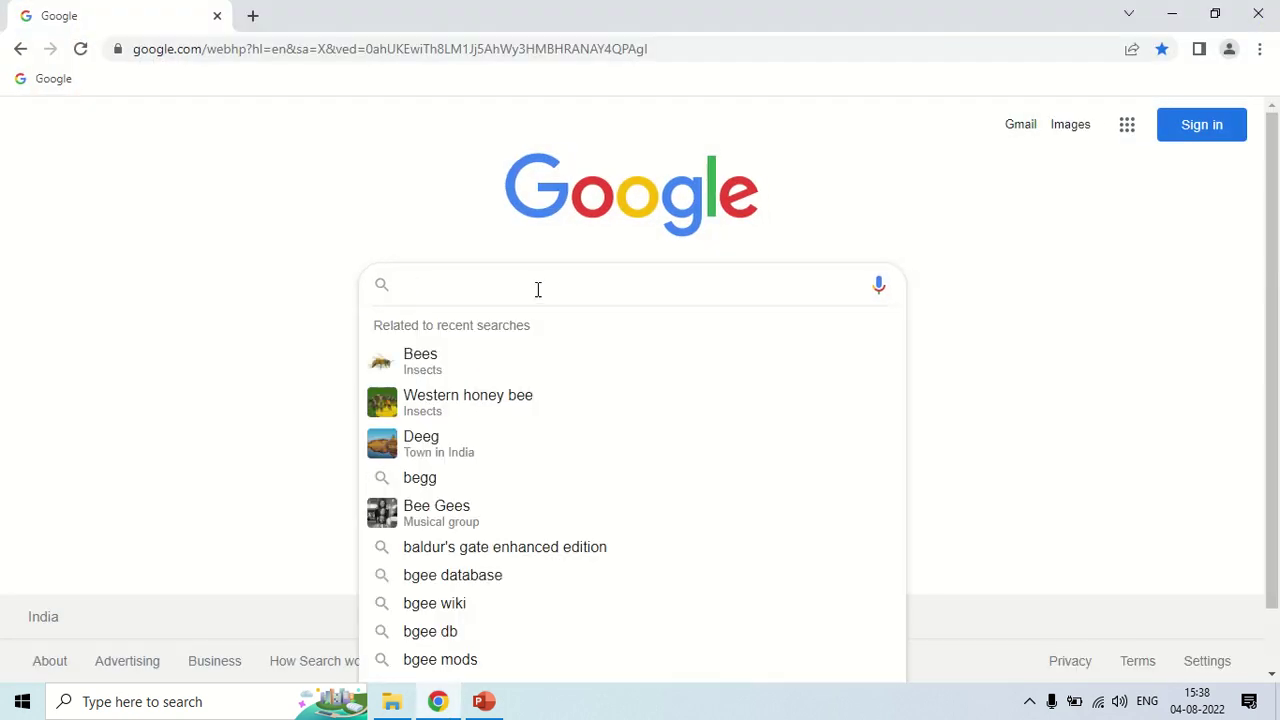
{"action": "type", "text": "bgee"}
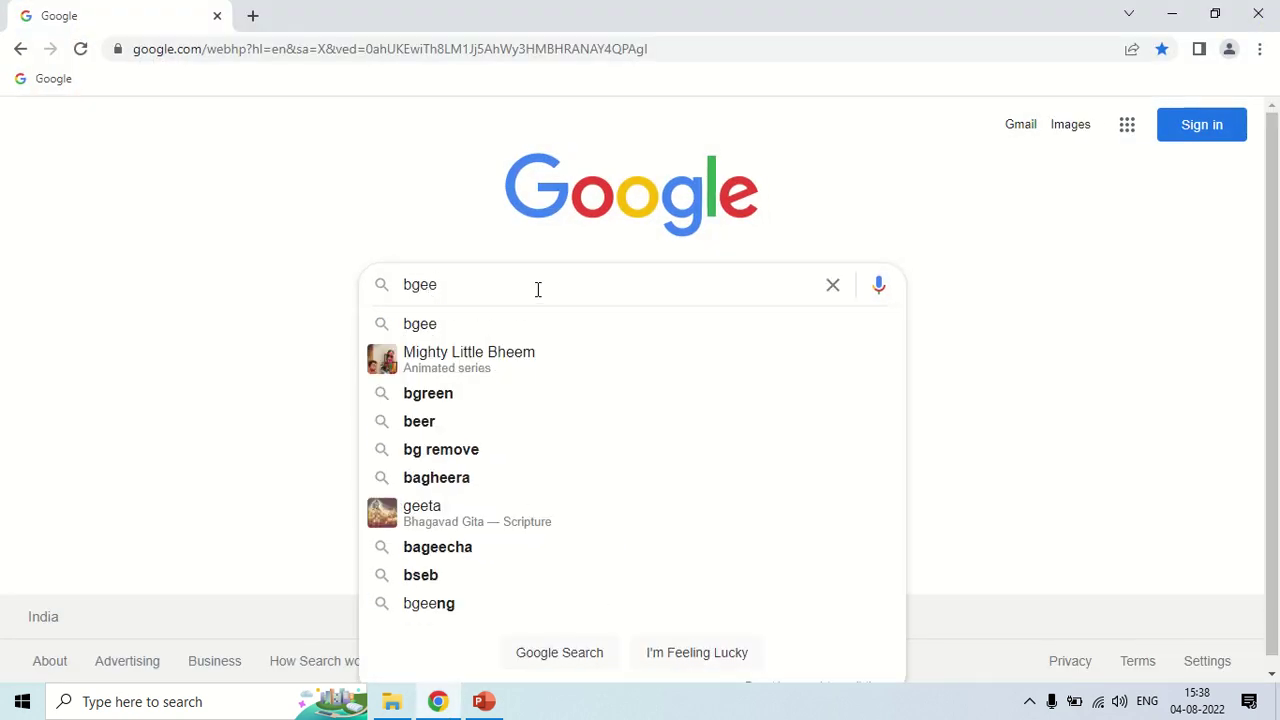
{"action": "key", "text": "Return"}
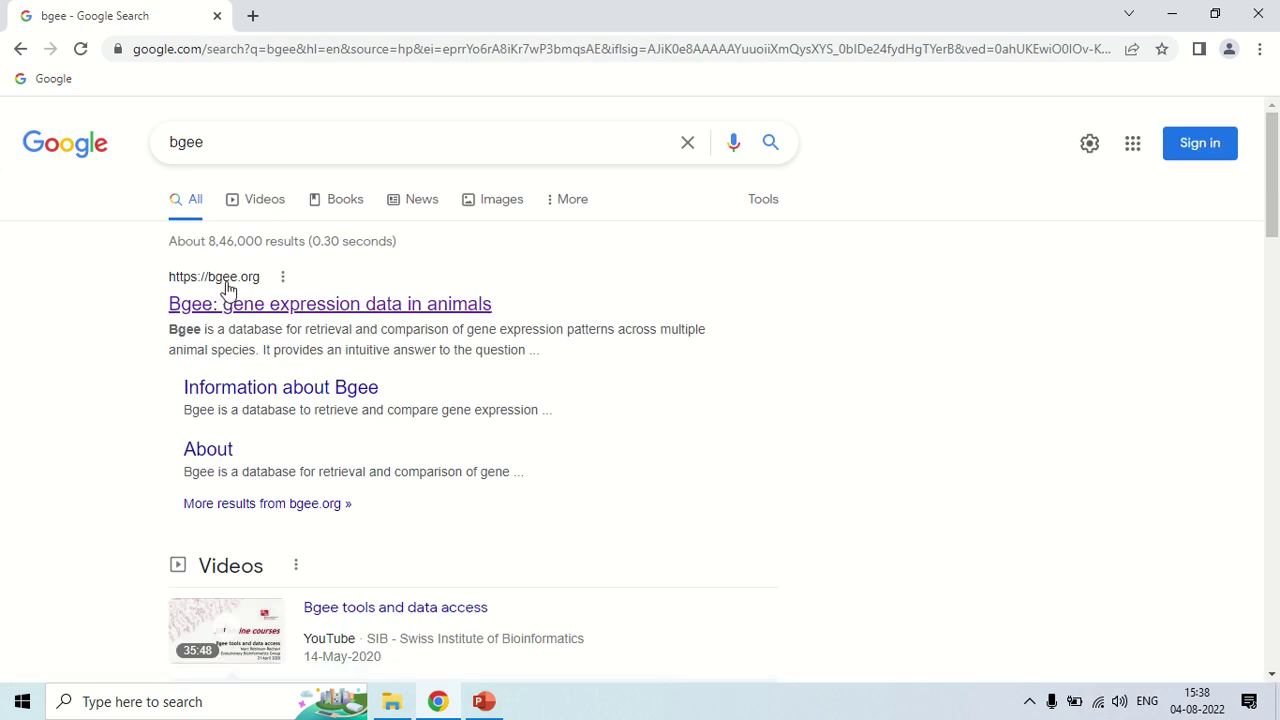
{"action": "left_click", "coordinate": [275, 309]}
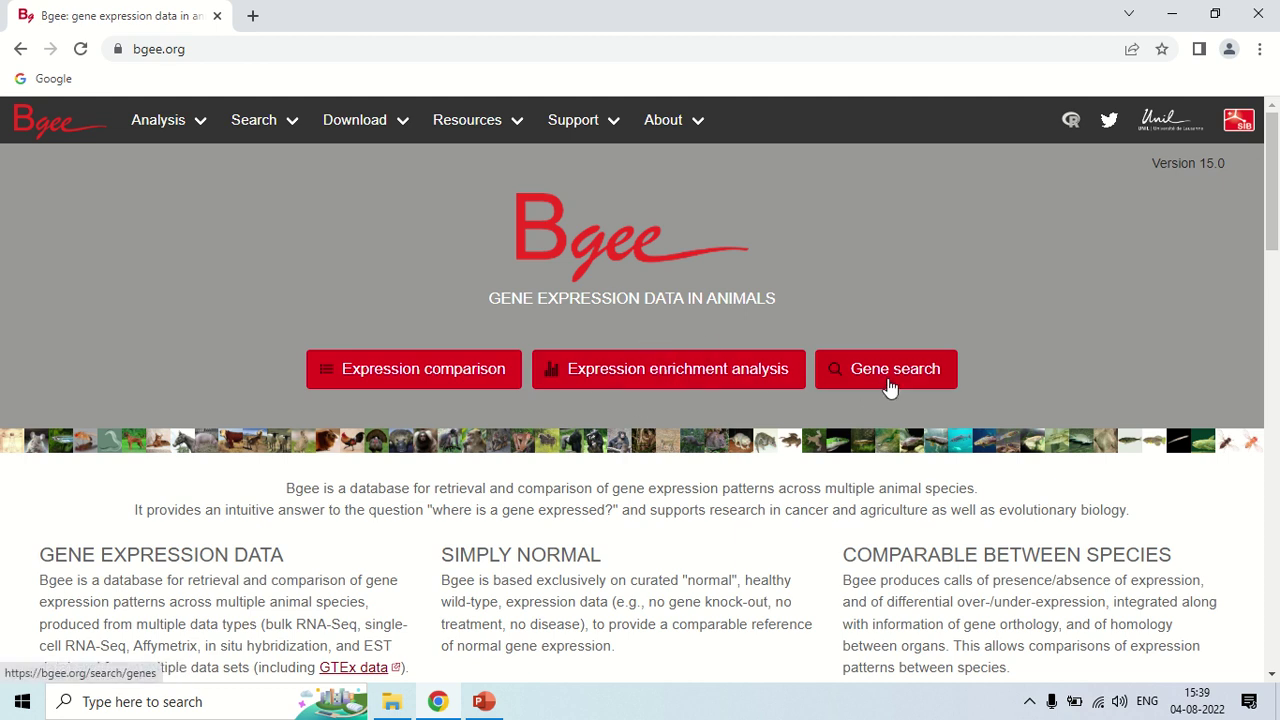
{"action": "scroll", "coordinate": [1022, 390], "scroll_direction": "down", "scroll_amount": 2}
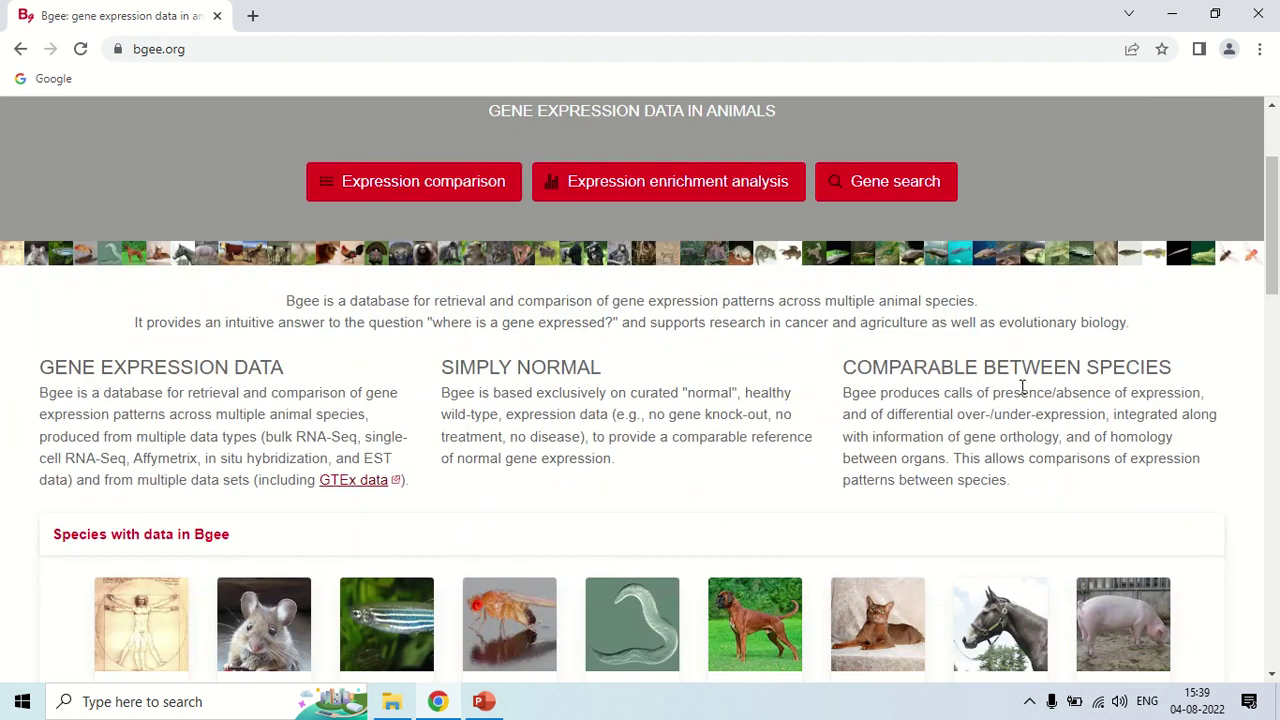
{"action": "scroll", "coordinate": [1022, 388], "scroll_direction": "down", "scroll_amount": 2}
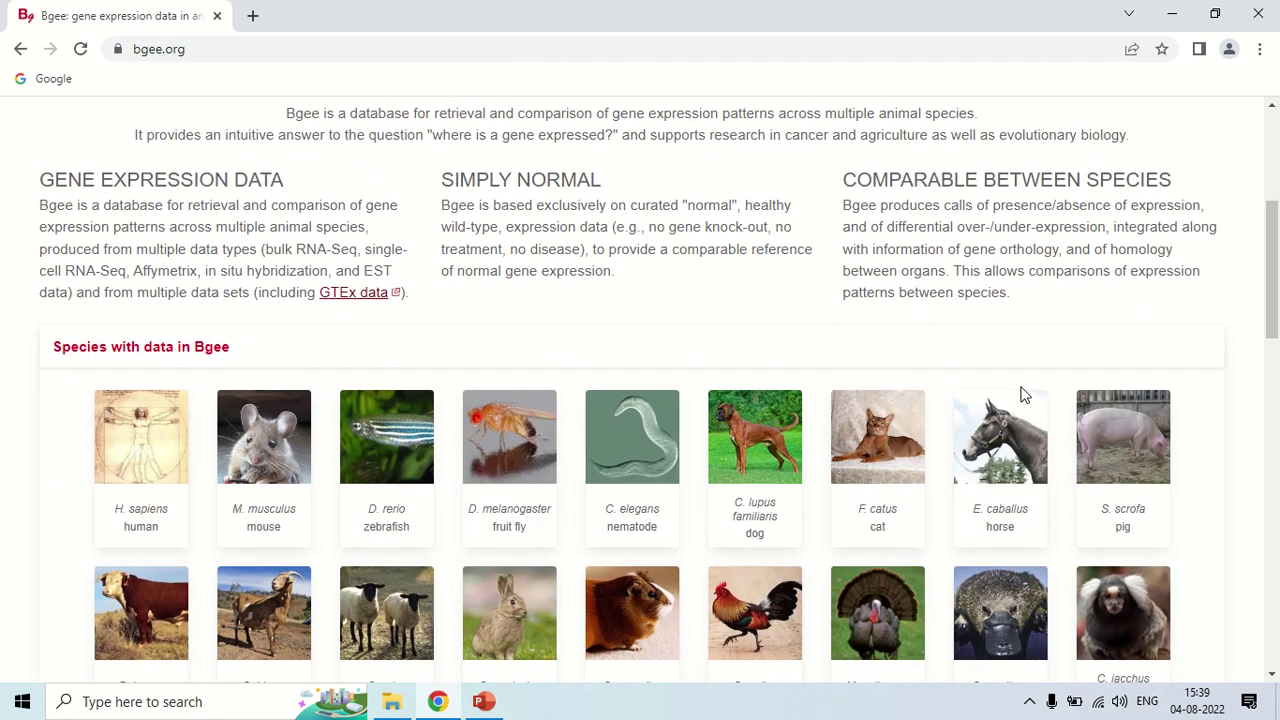
{"action": "scroll", "coordinate": [1022, 395], "scroll_direction": "down", "scroll_amount": 5}
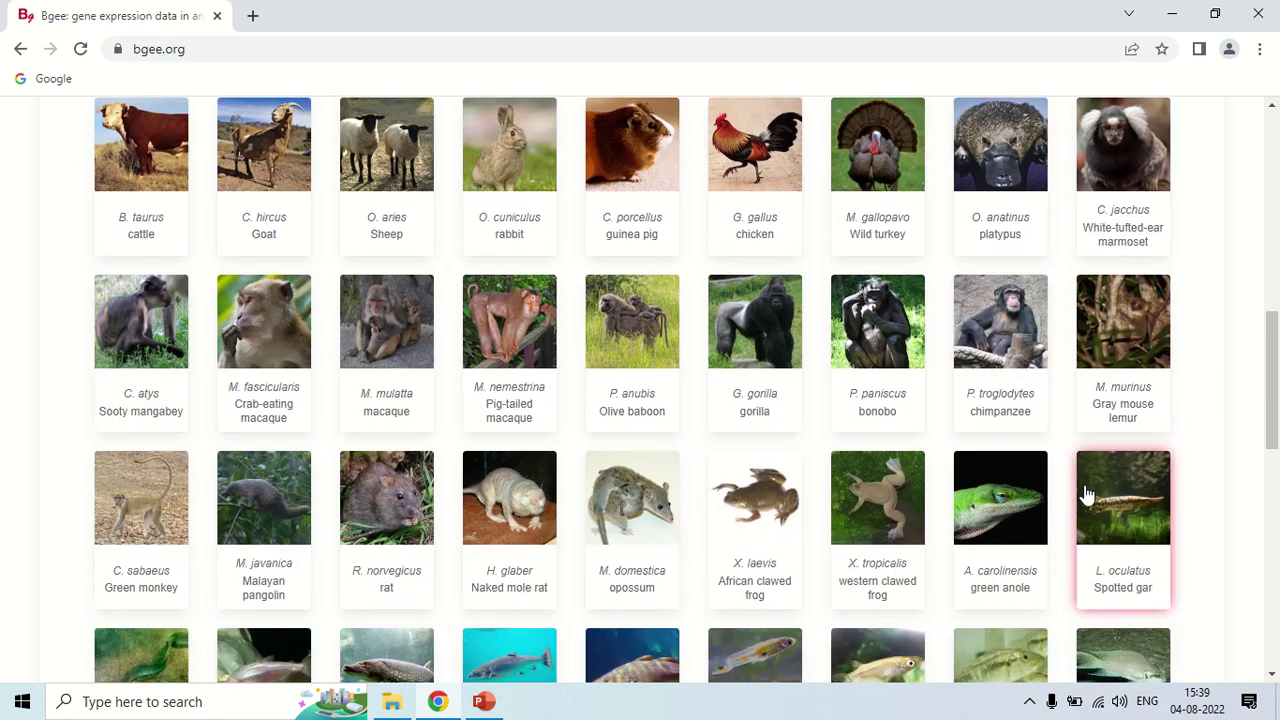
{"action": "scroll", "coordinate": [34, 389], "scroll_direction": "up", "scroll_amount": 5}
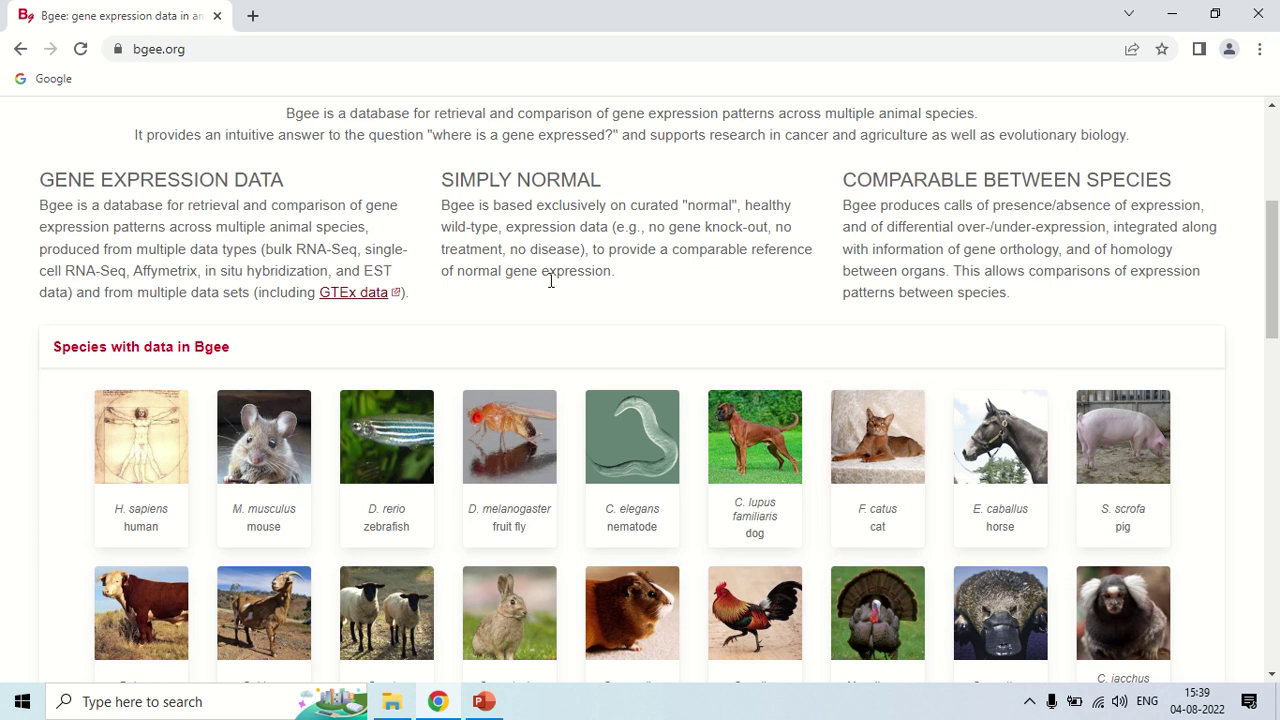
{"action": "scroll", "coordinate": [400, 290], "scroll_direction": "up", "scroll_amount": 4}
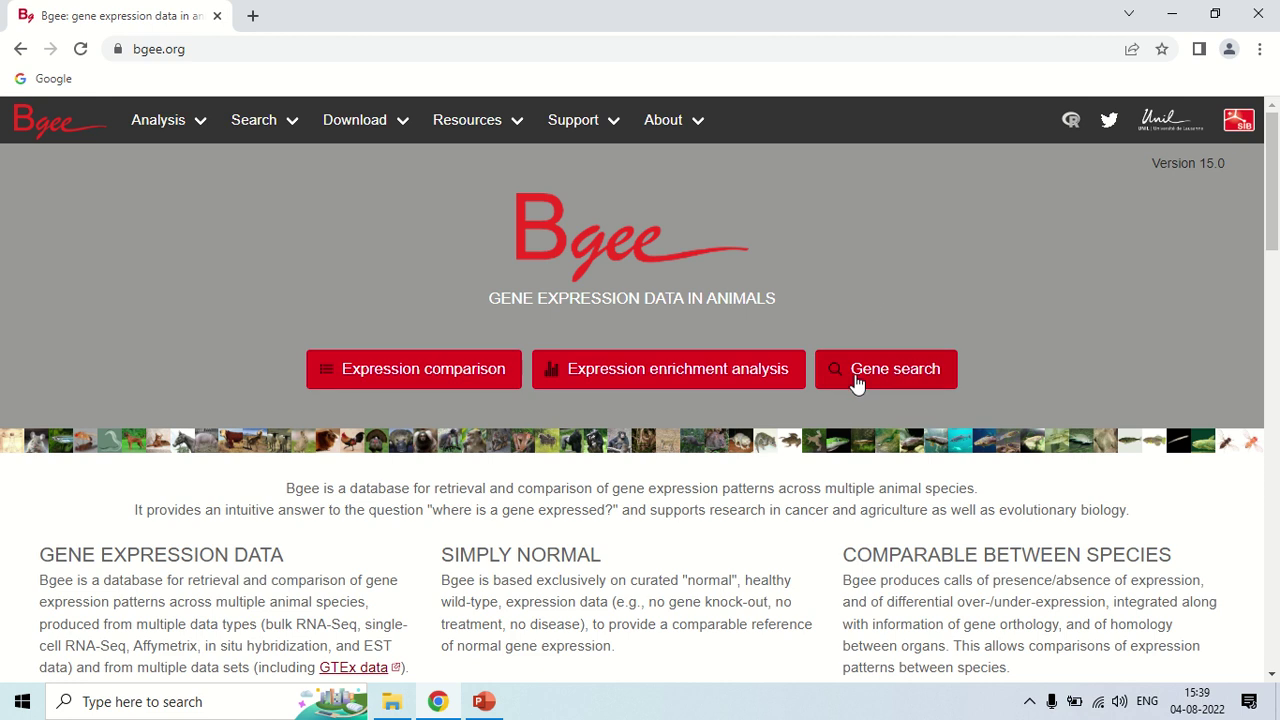
{"action": "left_click", "coordinate": [895, 372]}
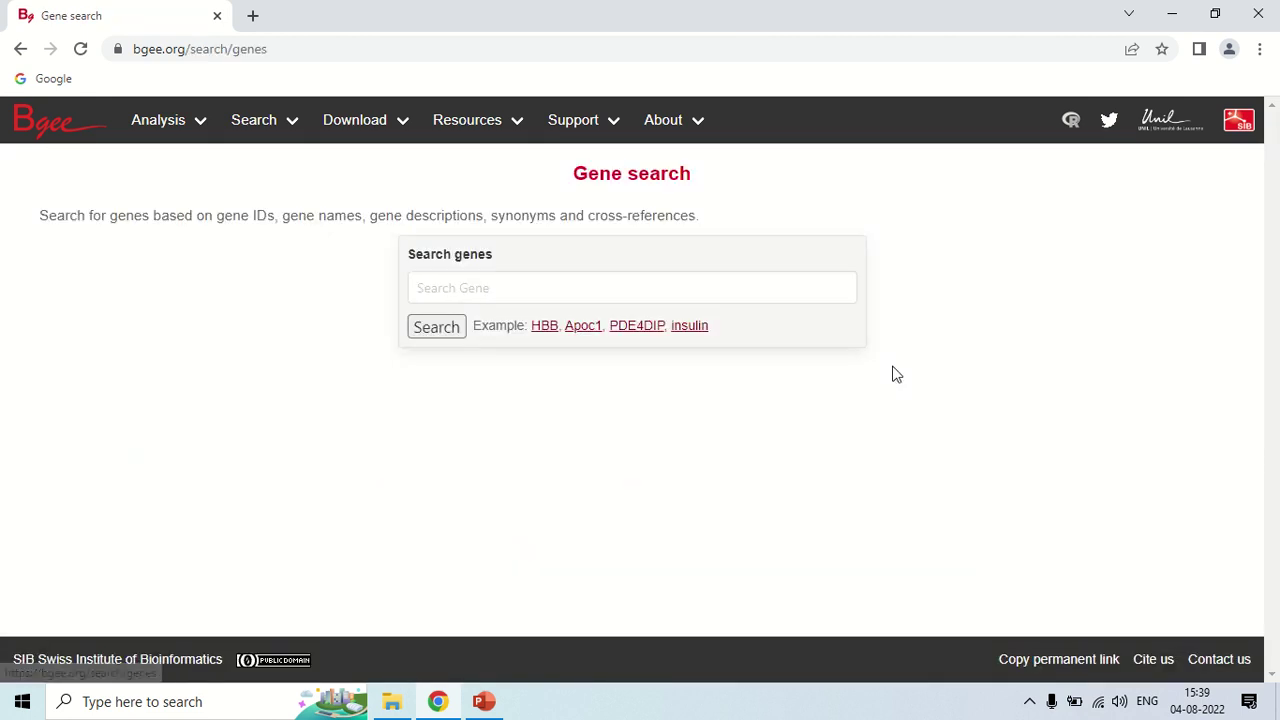
{"action": "left_click", "coordinate": [523, 284]}
{"action": "type", "text": "insulin"}
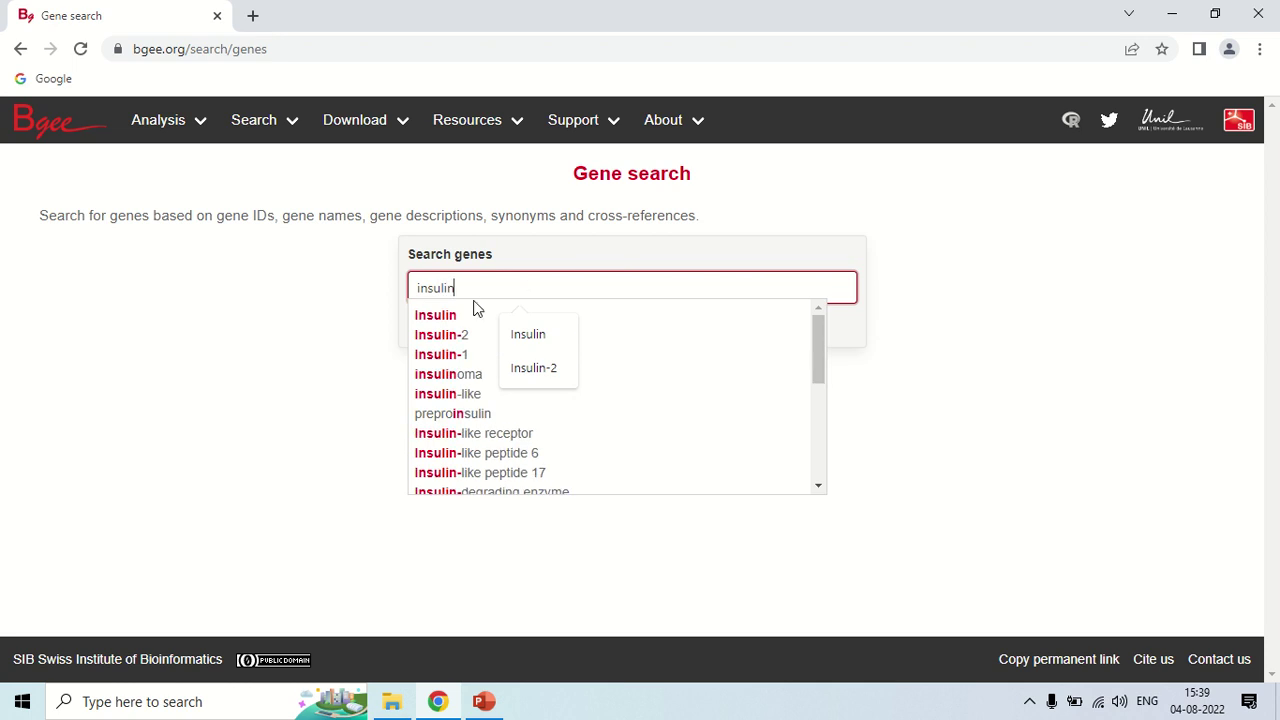
{"action": "left_click", "coordinate": [445, 316]}
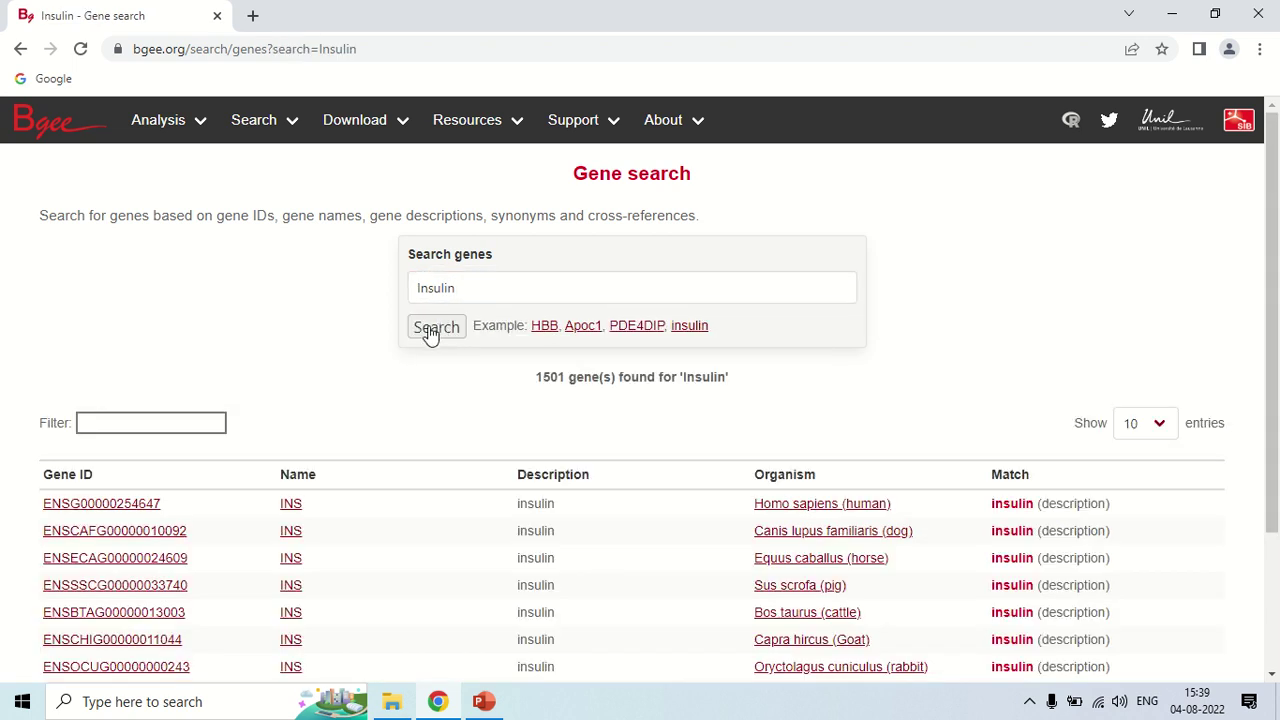
{"action": "scroll", "coordinate": [437, 333], "scroll_direction": "down", "scroll_amount": 1}
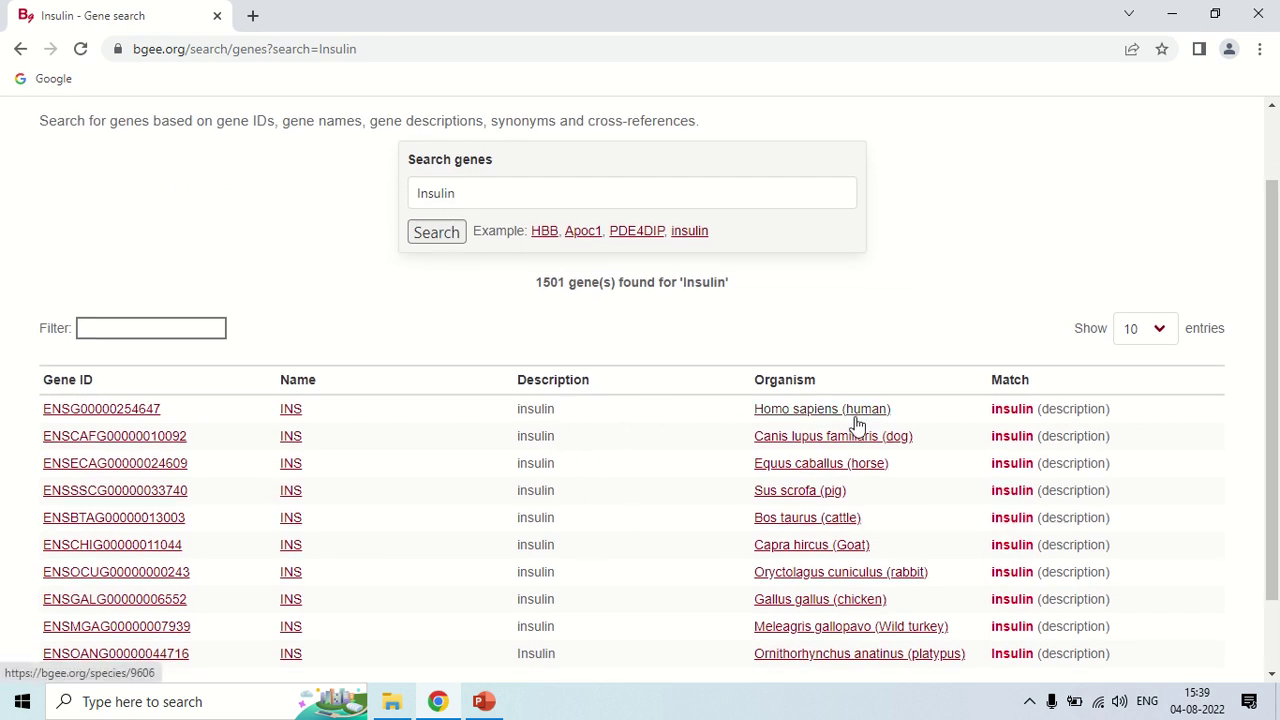
{"action": "scroll", "coordinate": [850, 417], "scroll_direction": "down", "scroll_amount": 1}
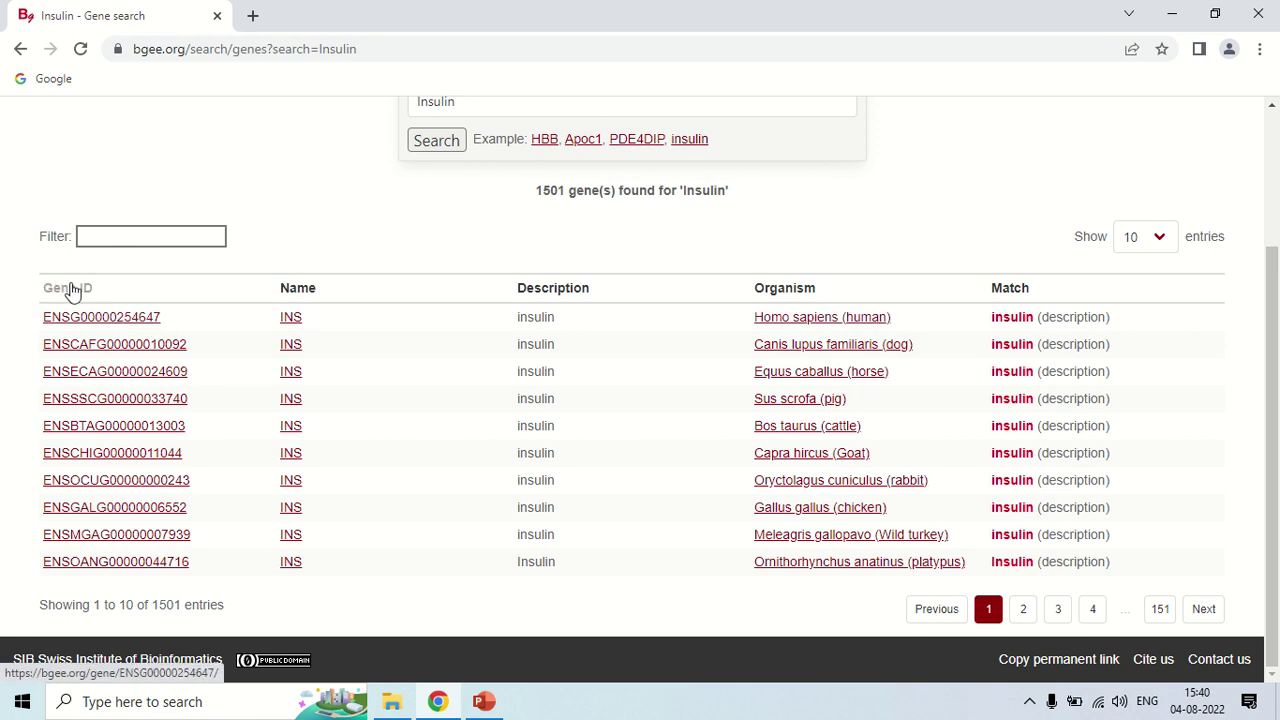
{"action": "left_click", "coordinate": [119, 318]}
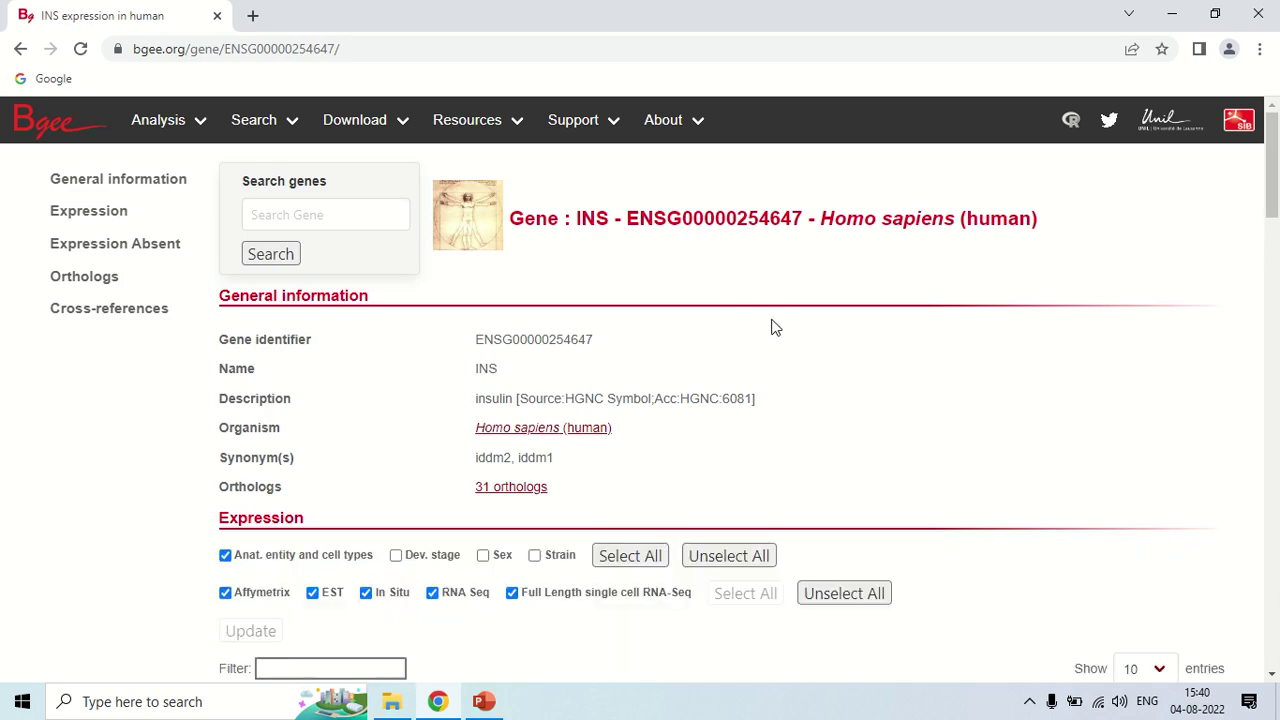
{"action": "scroll", "coordinate": [760, 325], "scroll_direction": "down", "scroll_amount": 3}
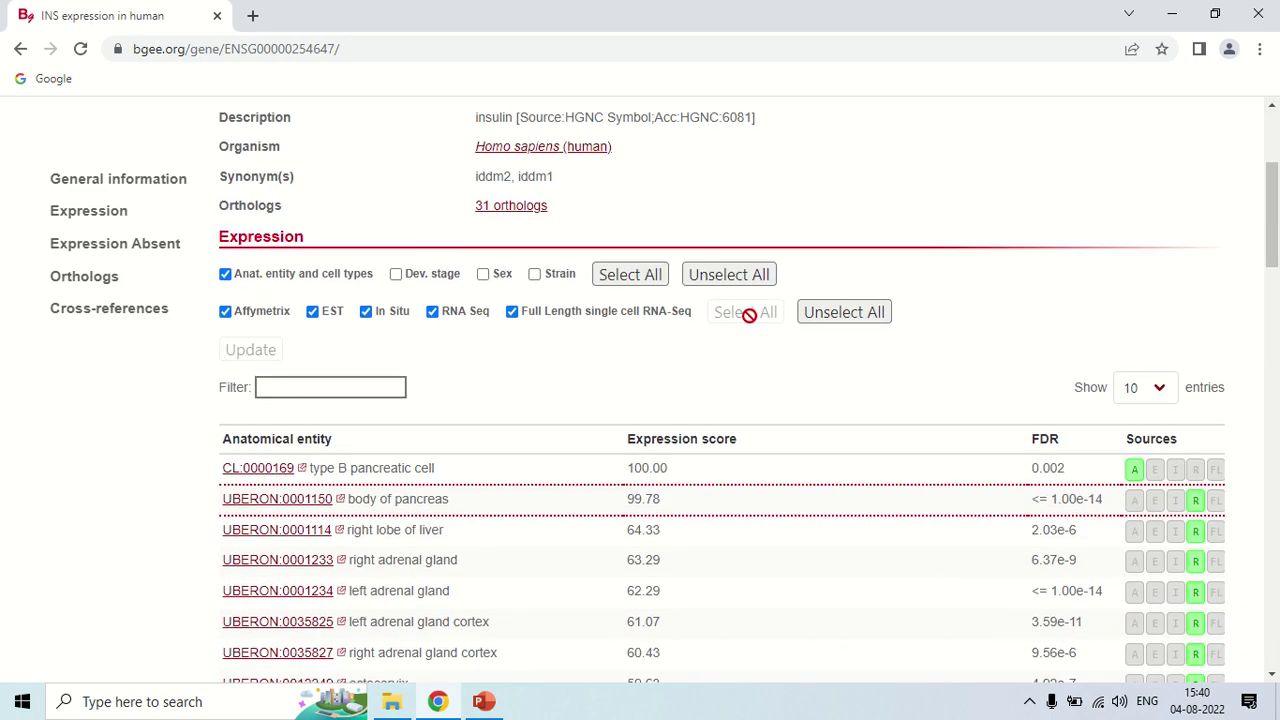
{"action": "scroll", "coordinate": [759, 349], "scroll_direction": "down", "scroll_amount": 2}
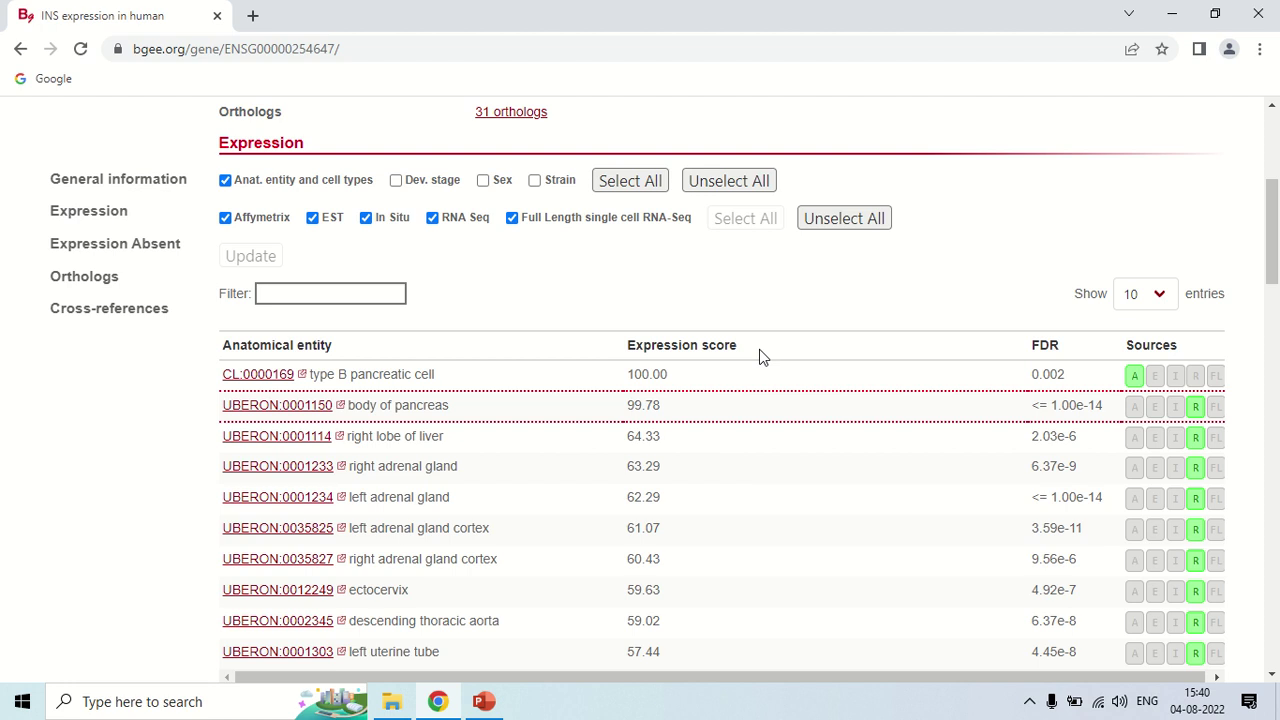
{"action": "scroll", "coordinate": [760, 357], "scroll_direction": "down", "scroll_amount": 1}
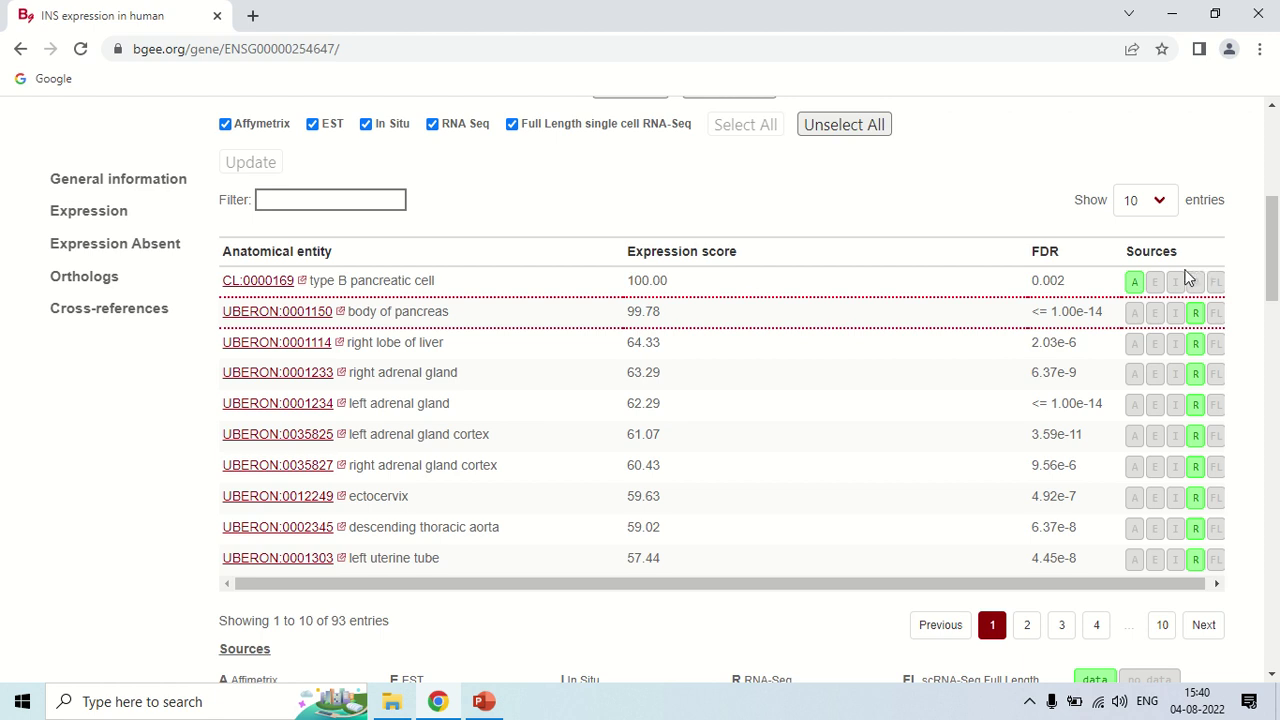
{"action": "scroll", "coordinate": [745, 405], "scroll_direction": "down", "scroll_amount": 3}
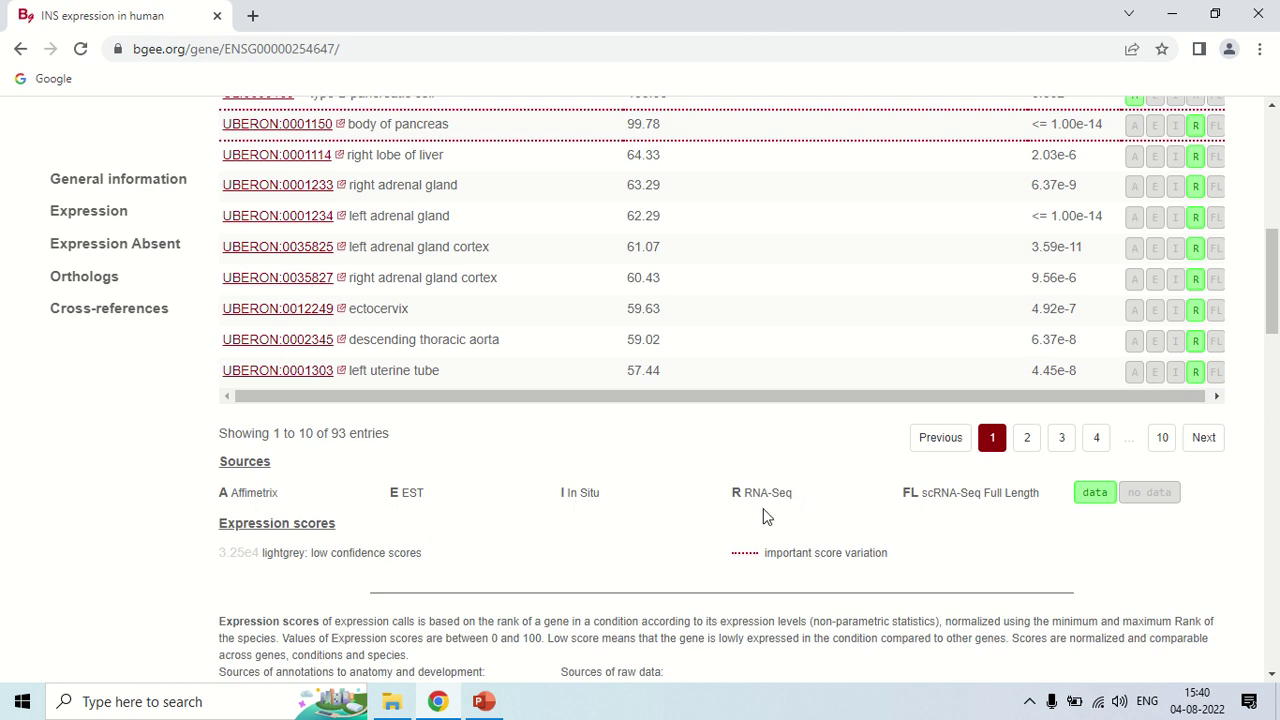
{"action": "scroll", "coordinate": [966, 534], "scroll_direction": "up", "scroll_amount": 2}
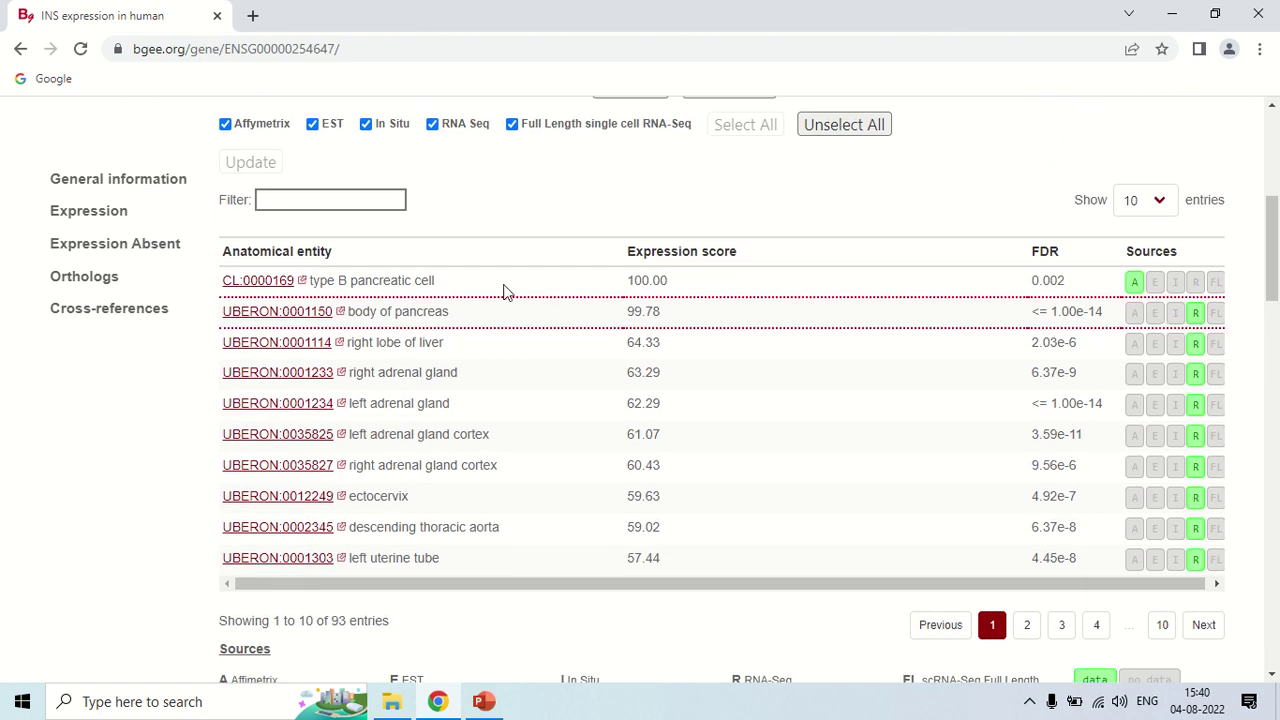
{"action": "scroll", "coordinate": [1134, 283], "scroll_direction": "down", "scroll_amount": 2}
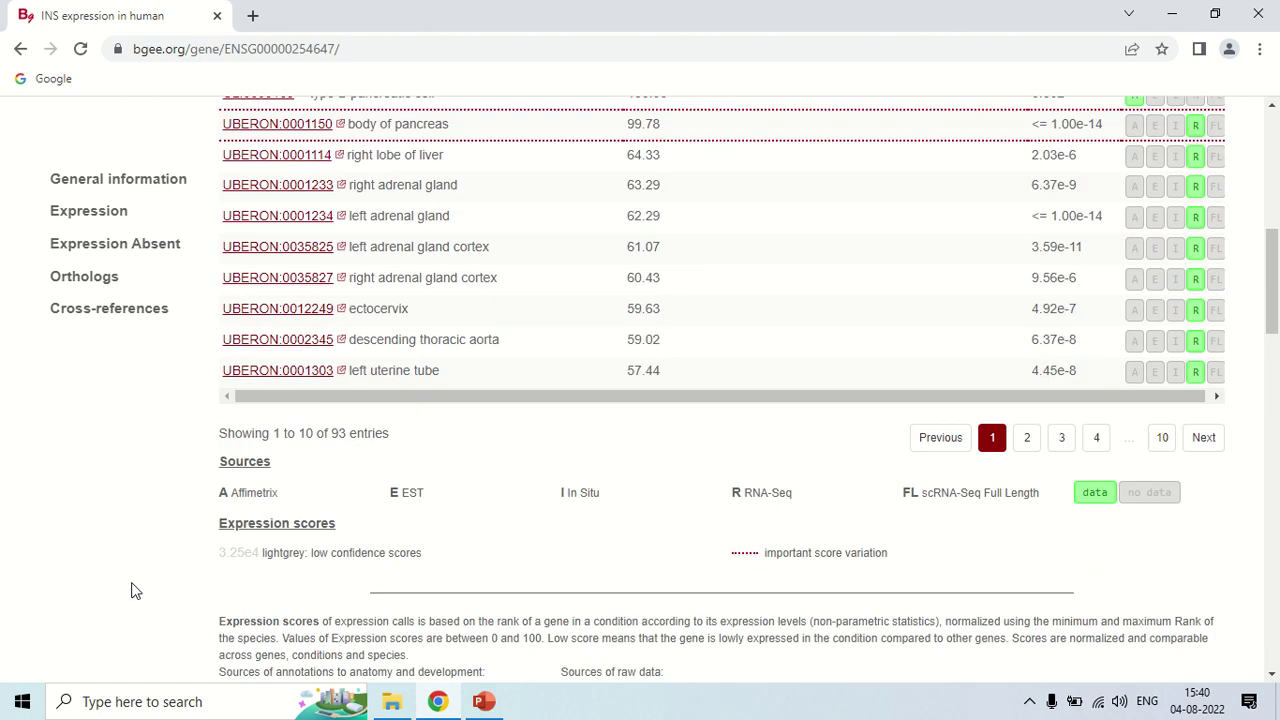
{"action": "scroll", "coordinate": [654, 517], "scroll_direction": "up", "scroll_amount": 2}
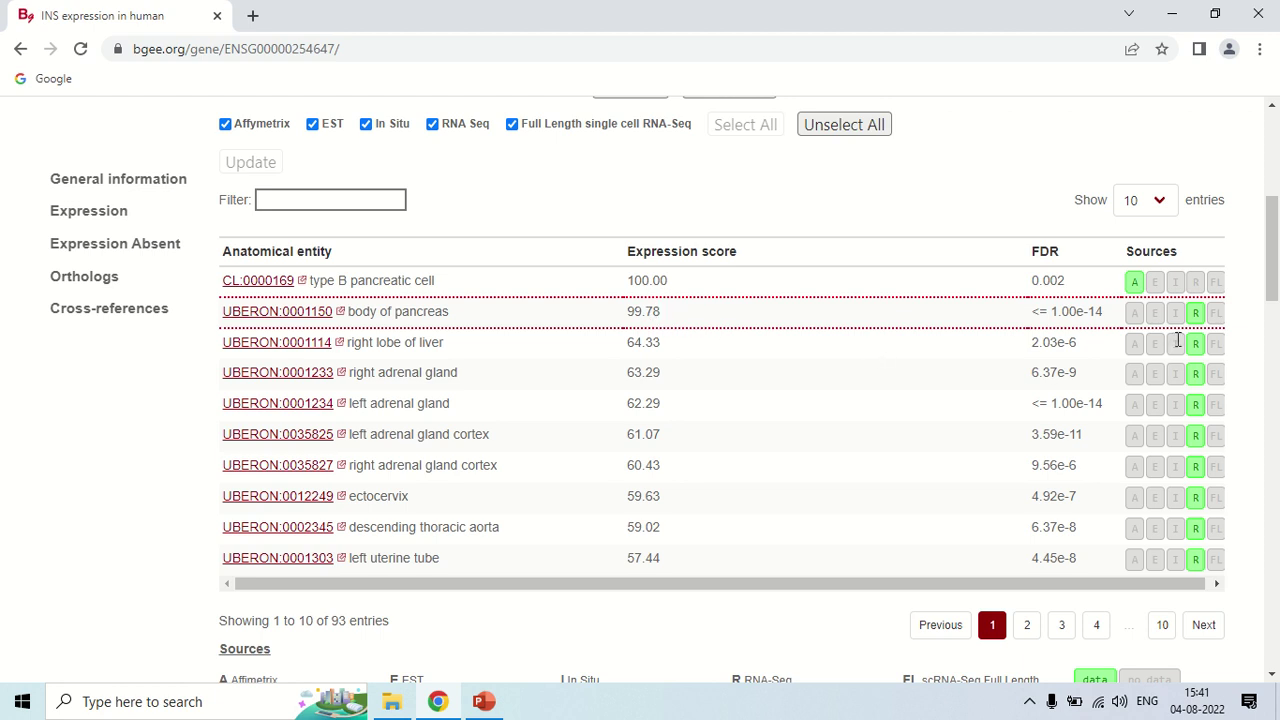
{"action": "mouse_move", "coordinate": [1196, 314]}
{"action": "scroll", "coordinate": [670, 285], "scroll_direction": "down", "scroll_amount": 6}
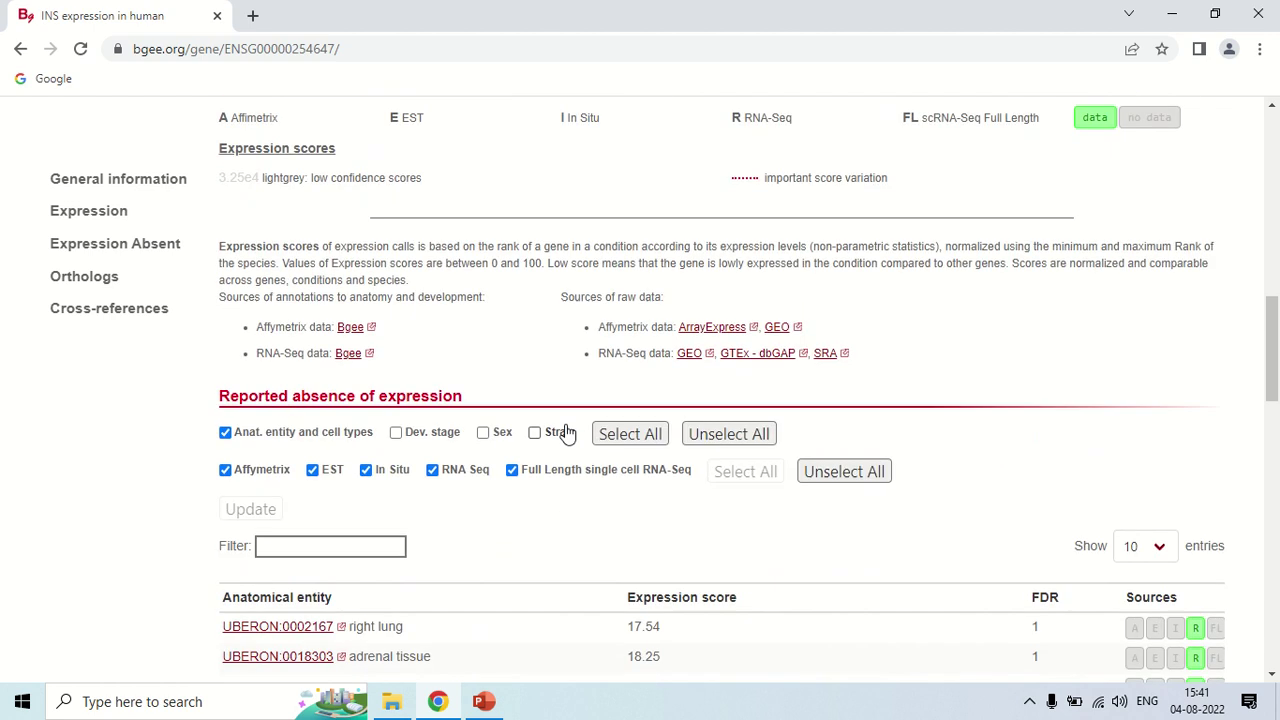
{"action": "scroll", "coordinate": [505, 300], "scroll_direction": "down", "scroll_amount": 1}
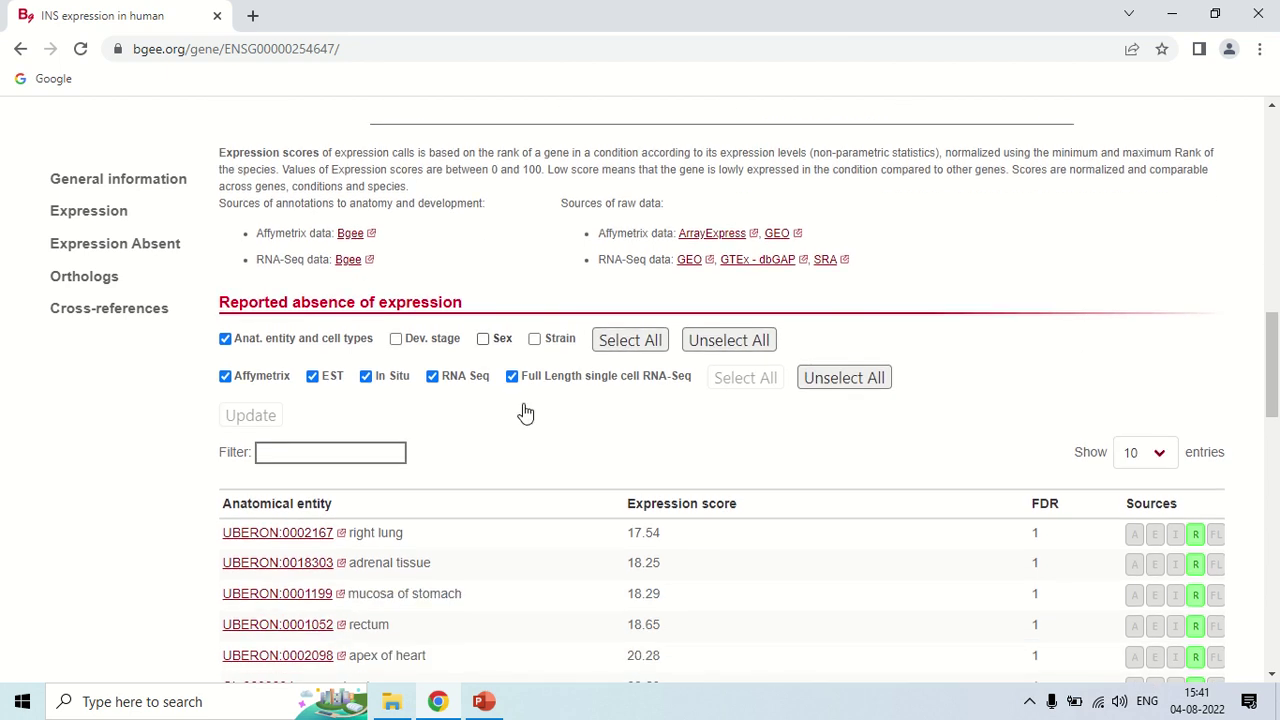
{"action": "scroll", "coordinate": [500, 295], "scroll_direction": "down", "scroll_amount": 2}
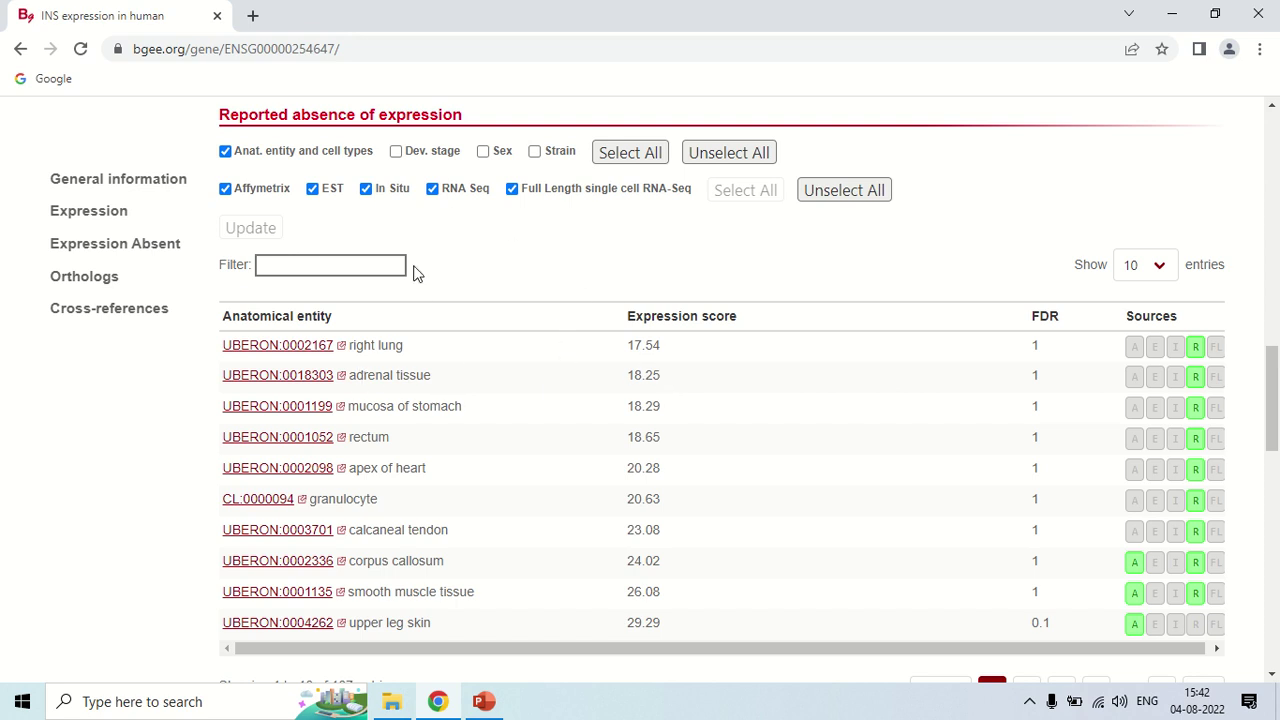
{"action": "scroll", "coordinate": [587, 330], "scroll_direction": "down", "scroll_amount": 4}
Step: Expand the Homininae and Catarrhini rows in the Orthologs table to show their species
{"action": "scroll", "coordinate": [617, 303], "scroll_direction": "down", "scroll_amount": 3}
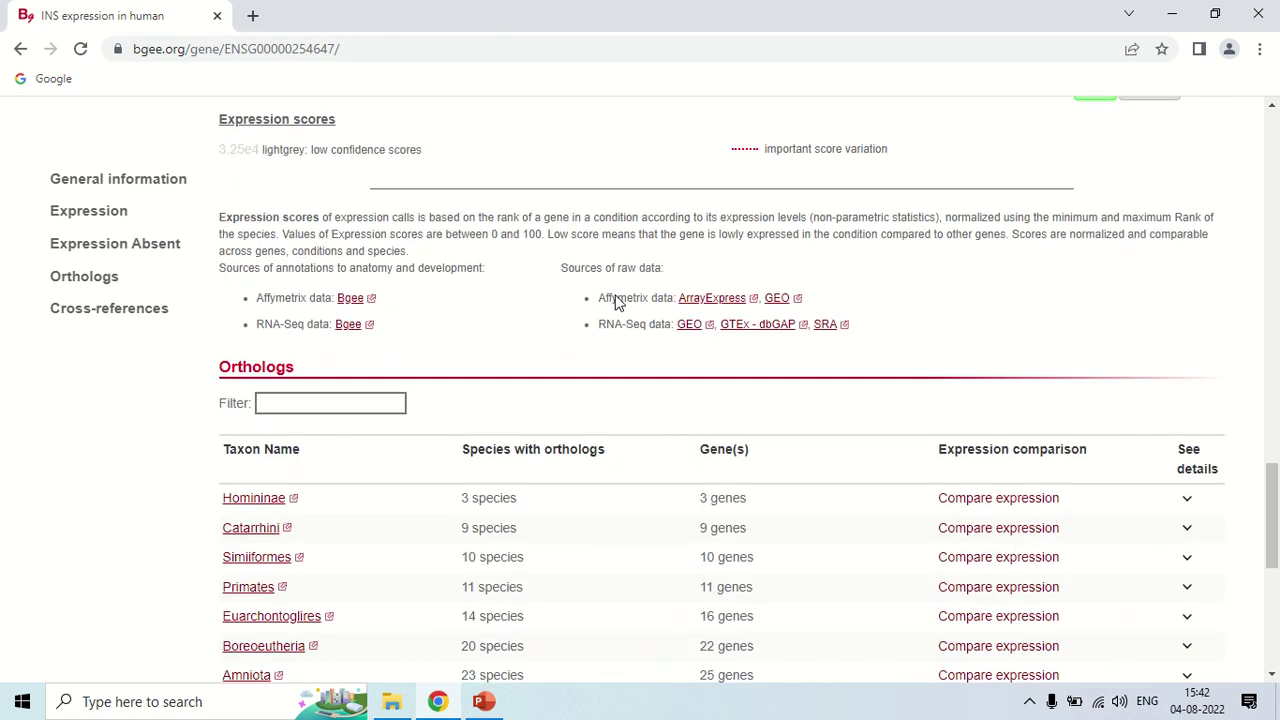
{"action": "scroll", "coordinate": [584, 294], "scroll_direction": "down", "scroll_amount": 1}
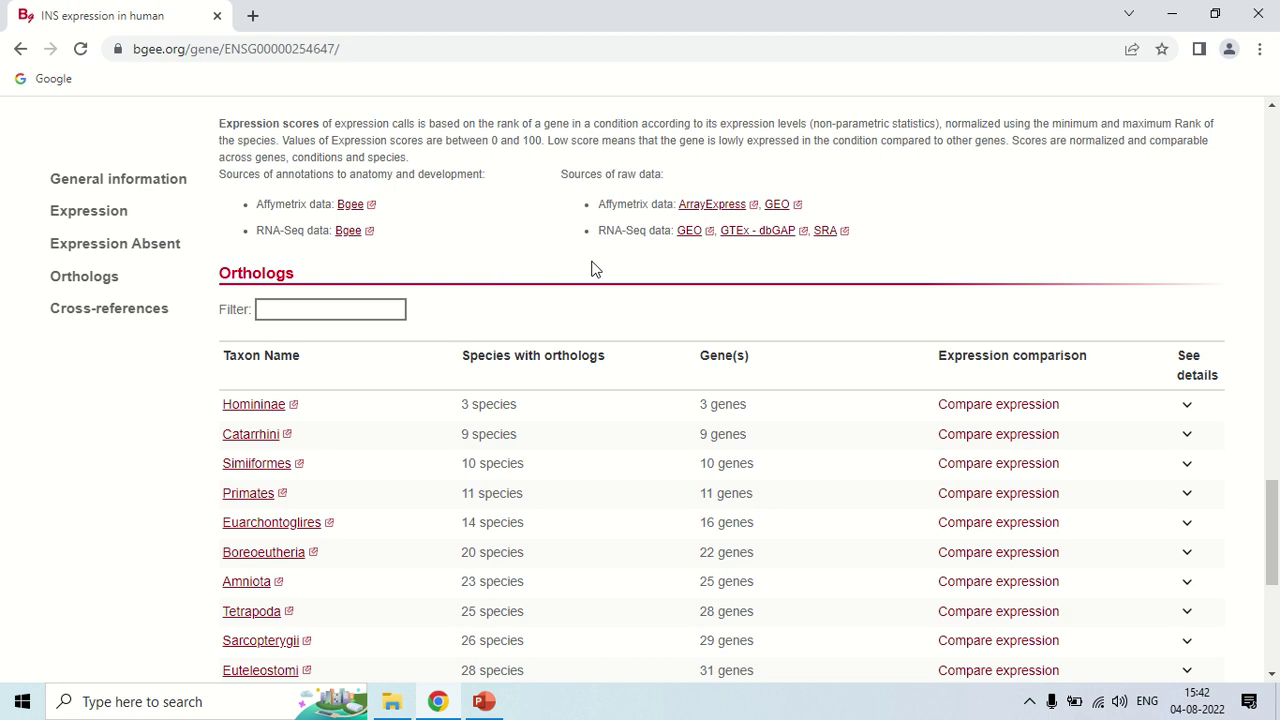
{"action": "scroll", "coordinate": [596, 269], "scroll_direction": "down", "scroll_amount": 1}
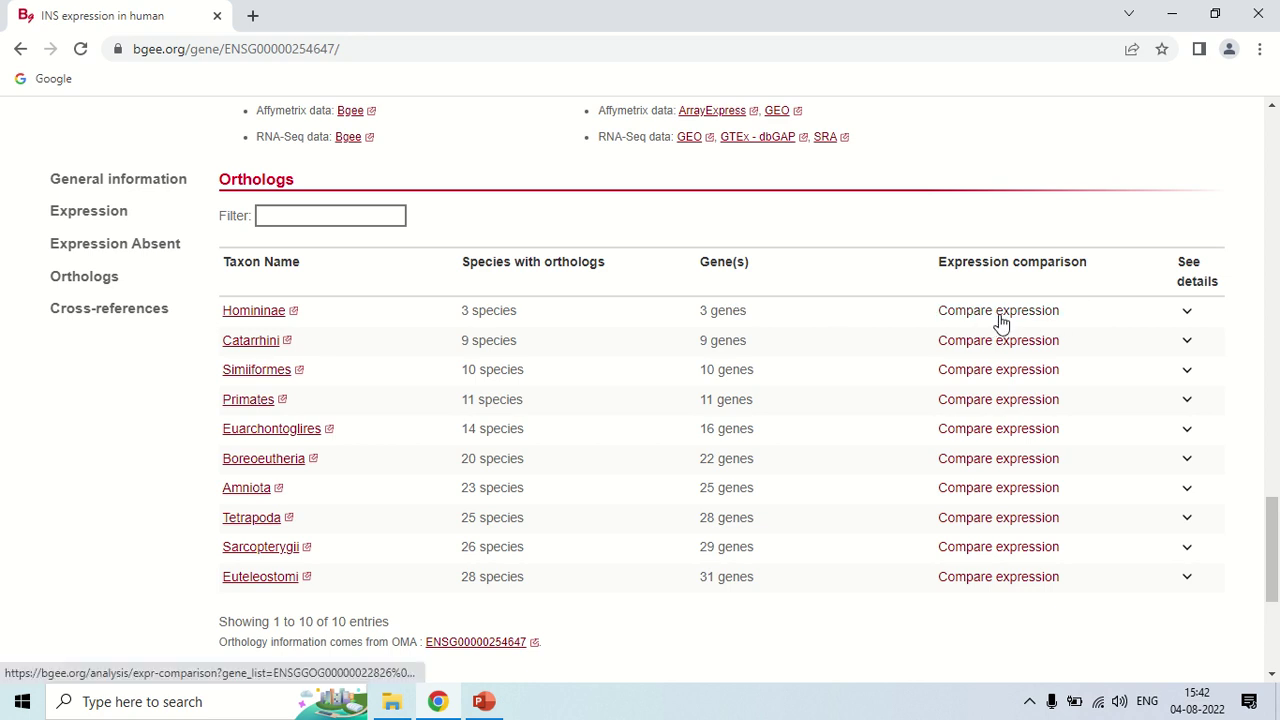
{"action": "left_click", "coordinate": [1187, 312]}
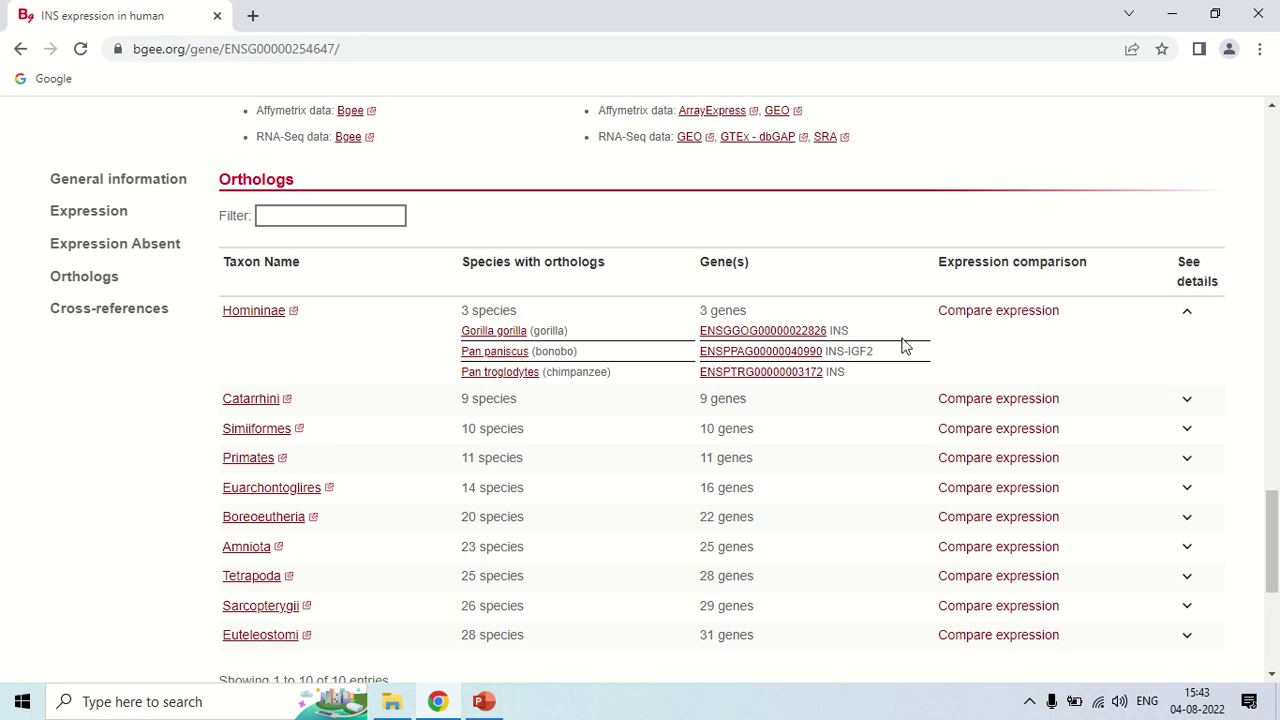
{"action": "scroll", "coordinate": [918, 341], "scroll_direction": "down", "scroll_amount": 1}
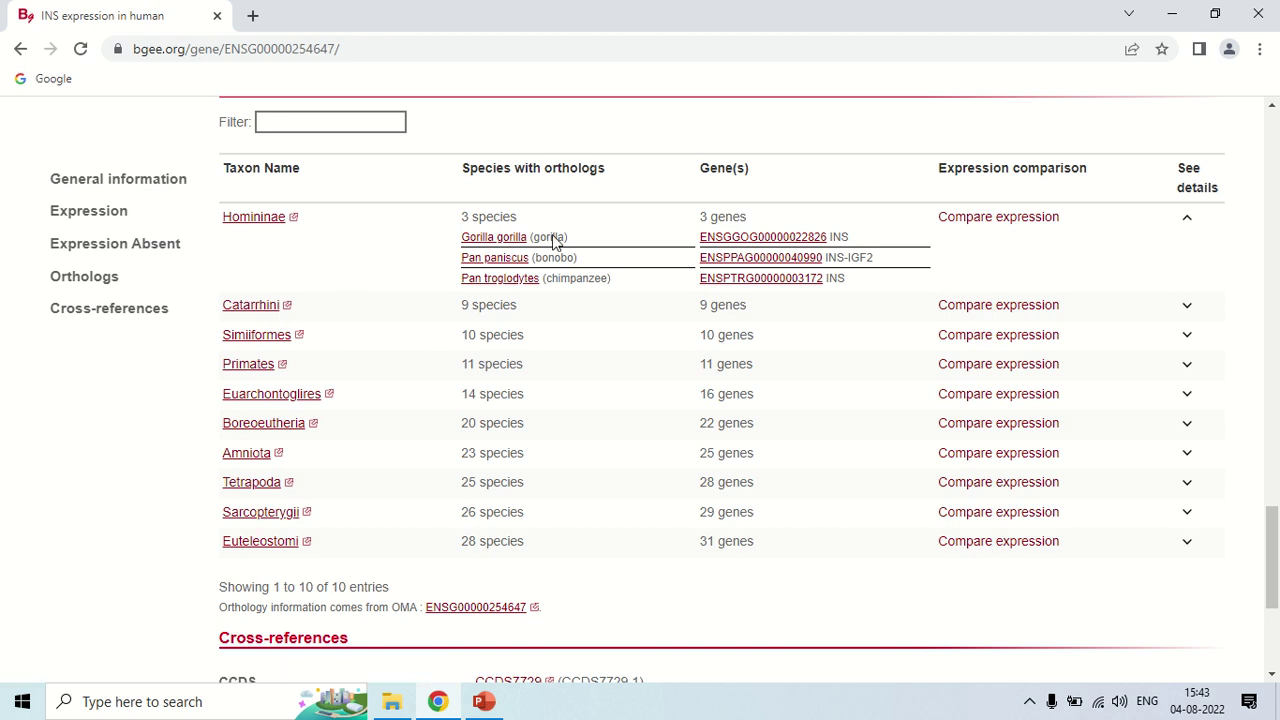
{"action": "left_click", "coordinate": [1188, 307]}
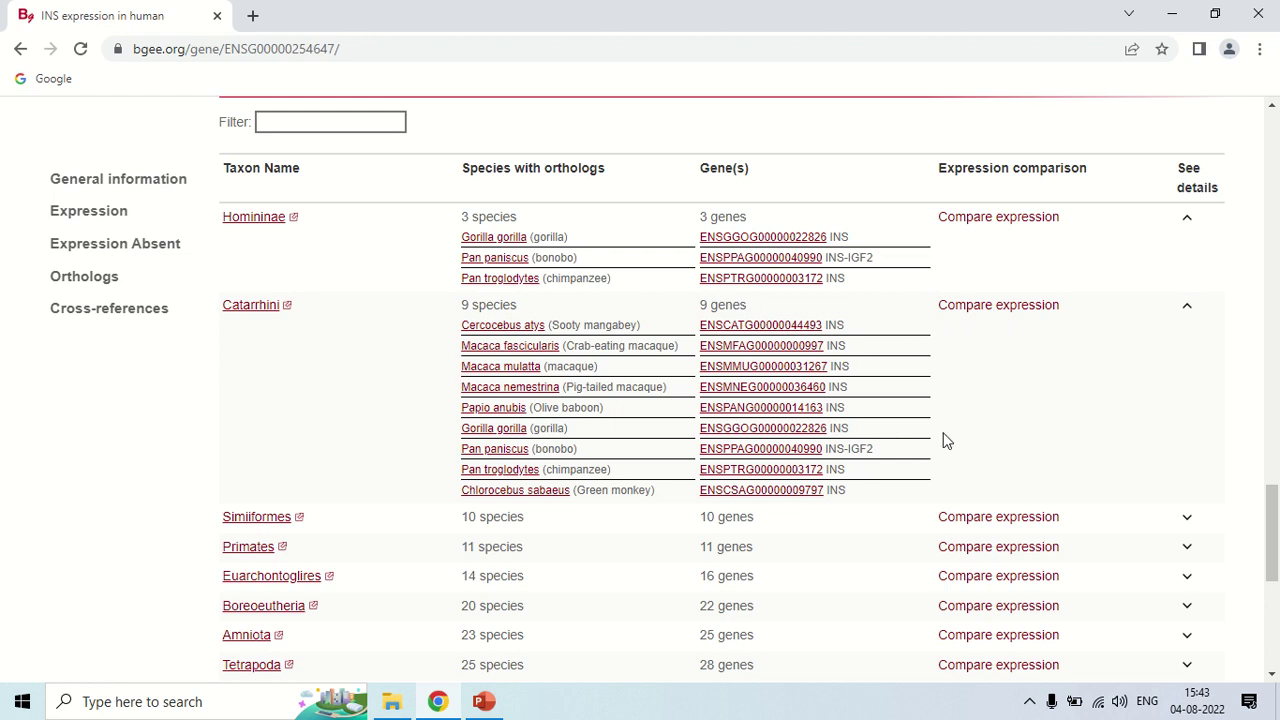
{"action": "scroll", "coordinate": [1062, 337], "scroll_direction": "down", "scroll_amount": 3}
Step: Scroll to the top of the INS gene page and return home via the Bgee logo
{"action": "scroll", "coordinate": [1077, 360], "scroll_direction": "up", "scroll_amount": 11}
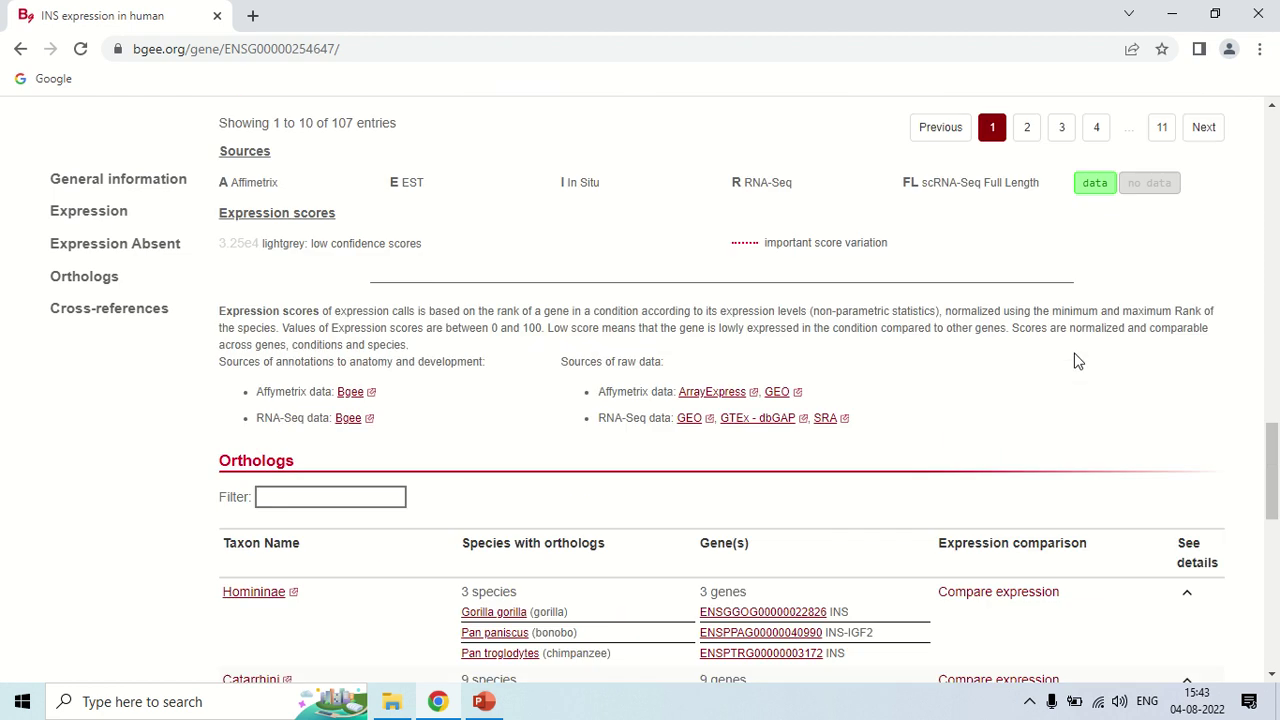
{"action": "scroll", "coordinate": [862, 351], "scroll_direction": "down", "scroll_amount": 5}
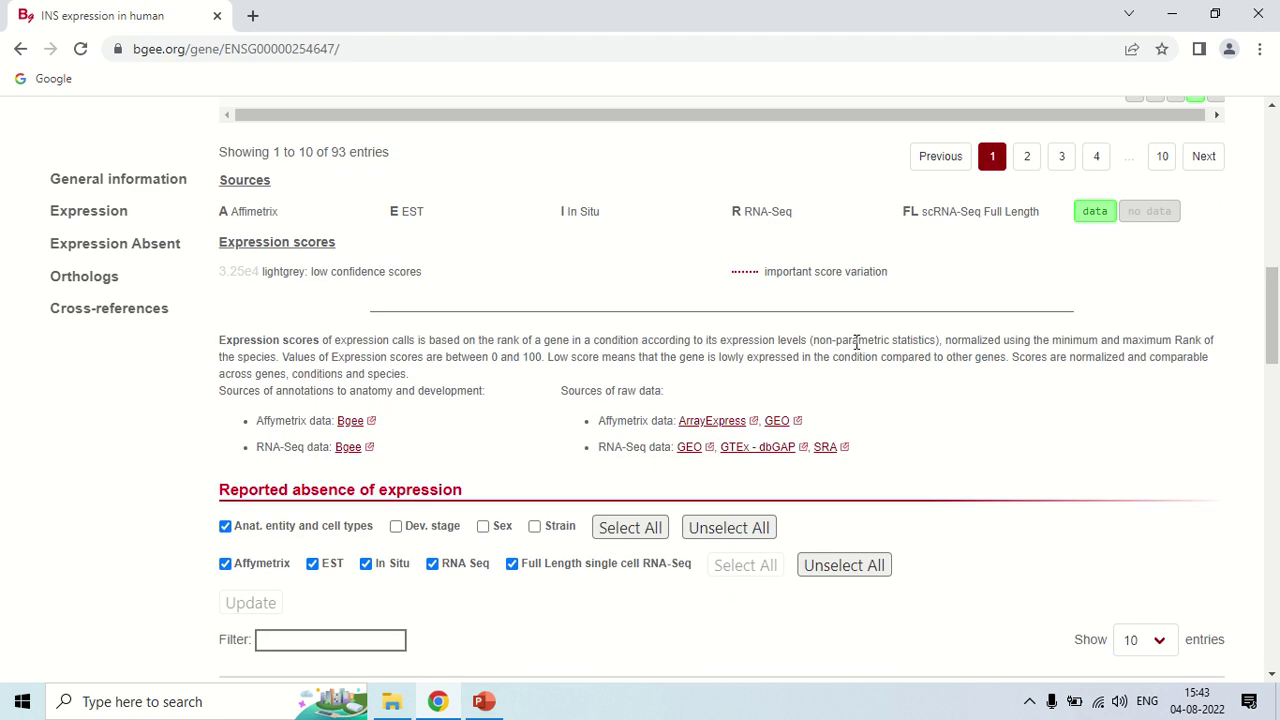
{"action": "scroll", "coordinate": [857, 343], "scroll_direction": "up", "scroll_amount": 10}
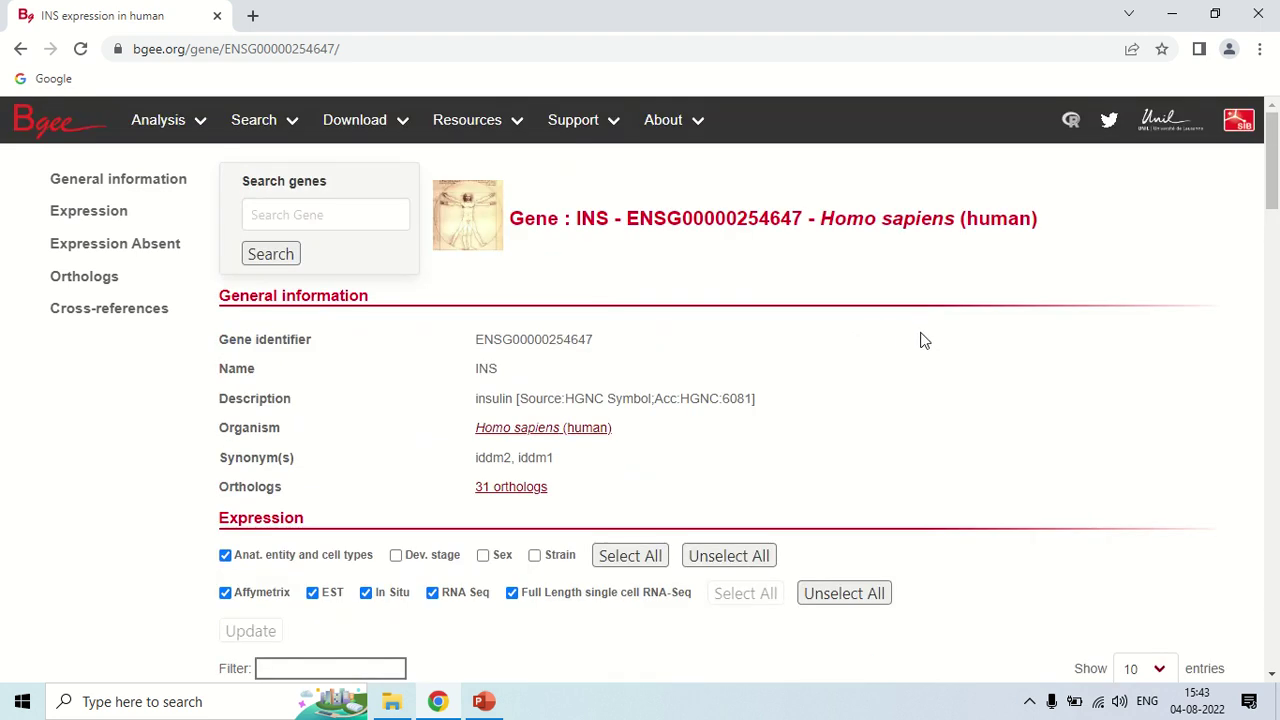
{"action": "left_click", "coordinate": [62, 127]}
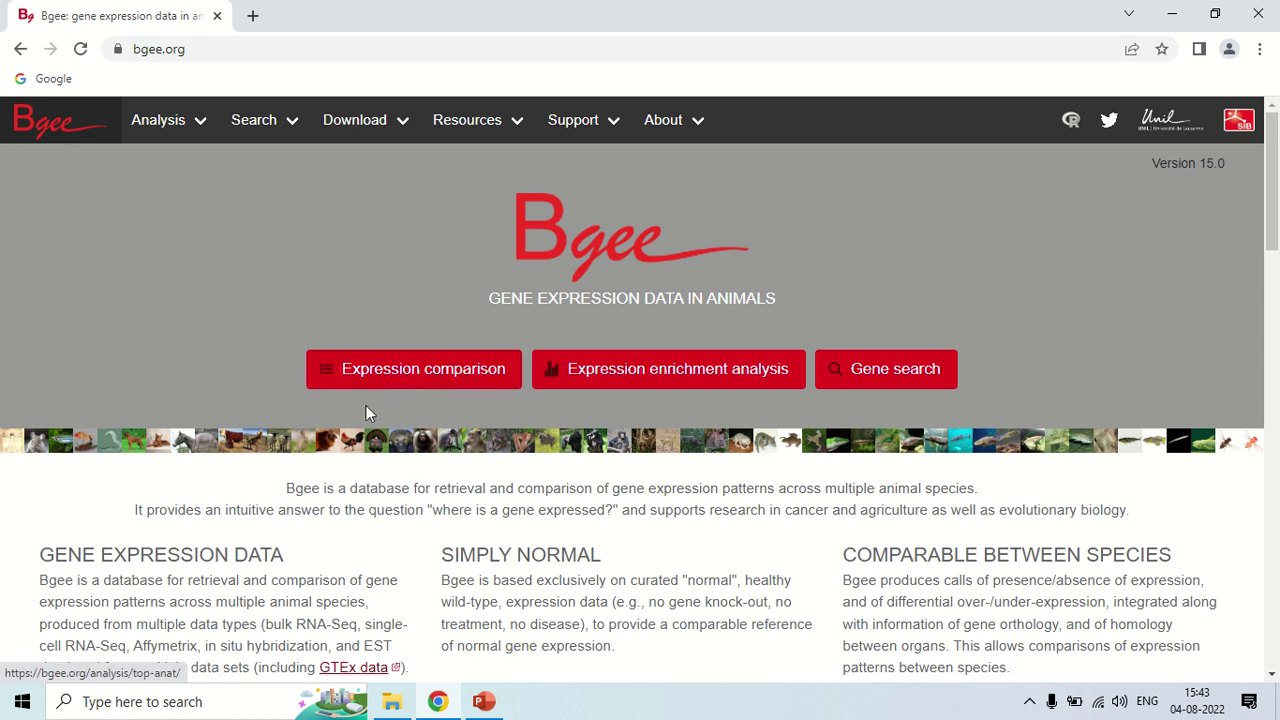
Step: Open Expression comparison from the Bgee home page and focus the empty Gene list box
{"action": "left_click", "coordinate": [405, 374]}
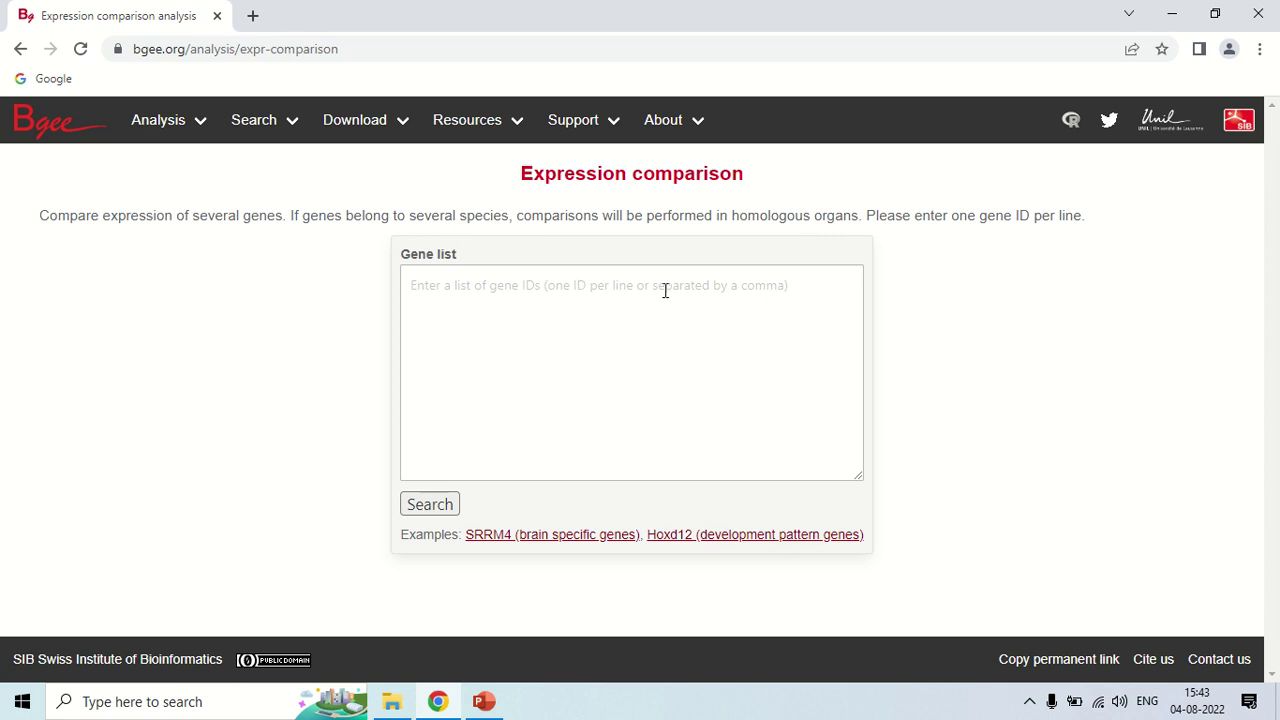
{"action": "left_click", "coordinate": [771, 290]}
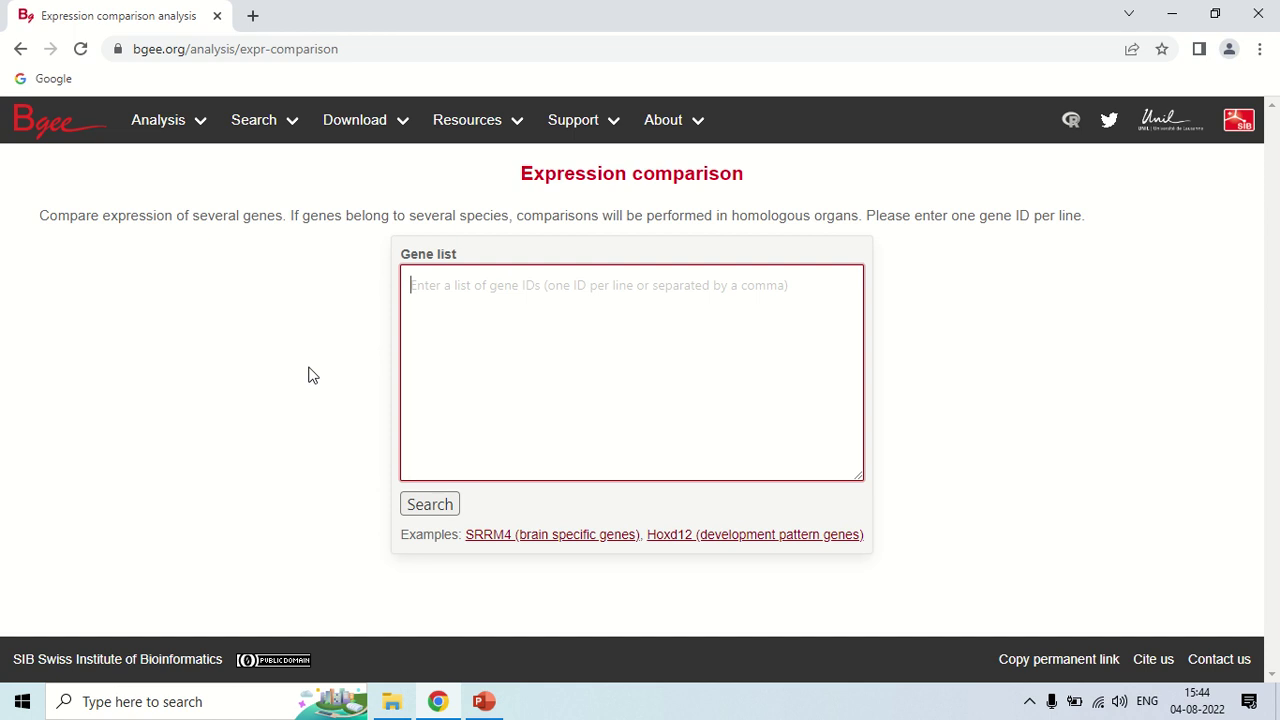
Step: Load the SRRM4 (brain specific genes) example IDs, review the gene list, and run the search
{"action": "left_click", "coordinate": [490, 535]}
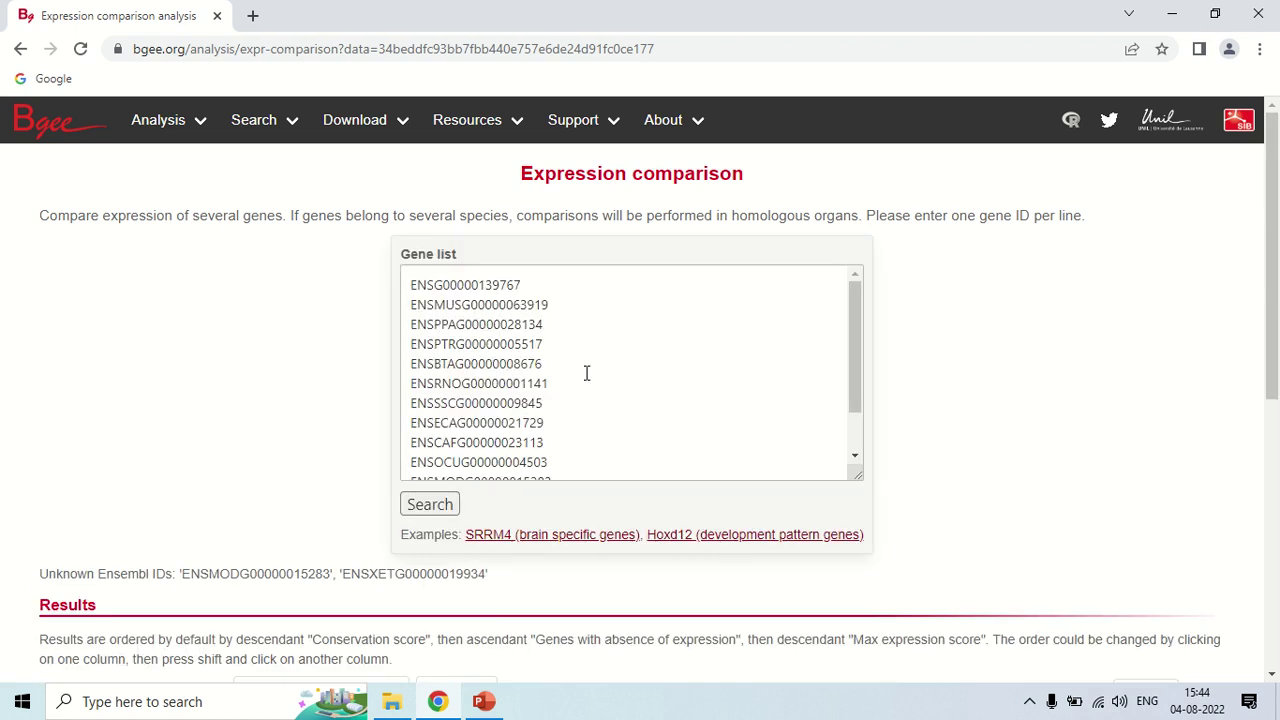
{"action": "scroll", "coordinate": [603, 372], "scroll_direction": "down", "scroll_amount": 1}
{"action": "left_click", "coordinate": [541, 463]}
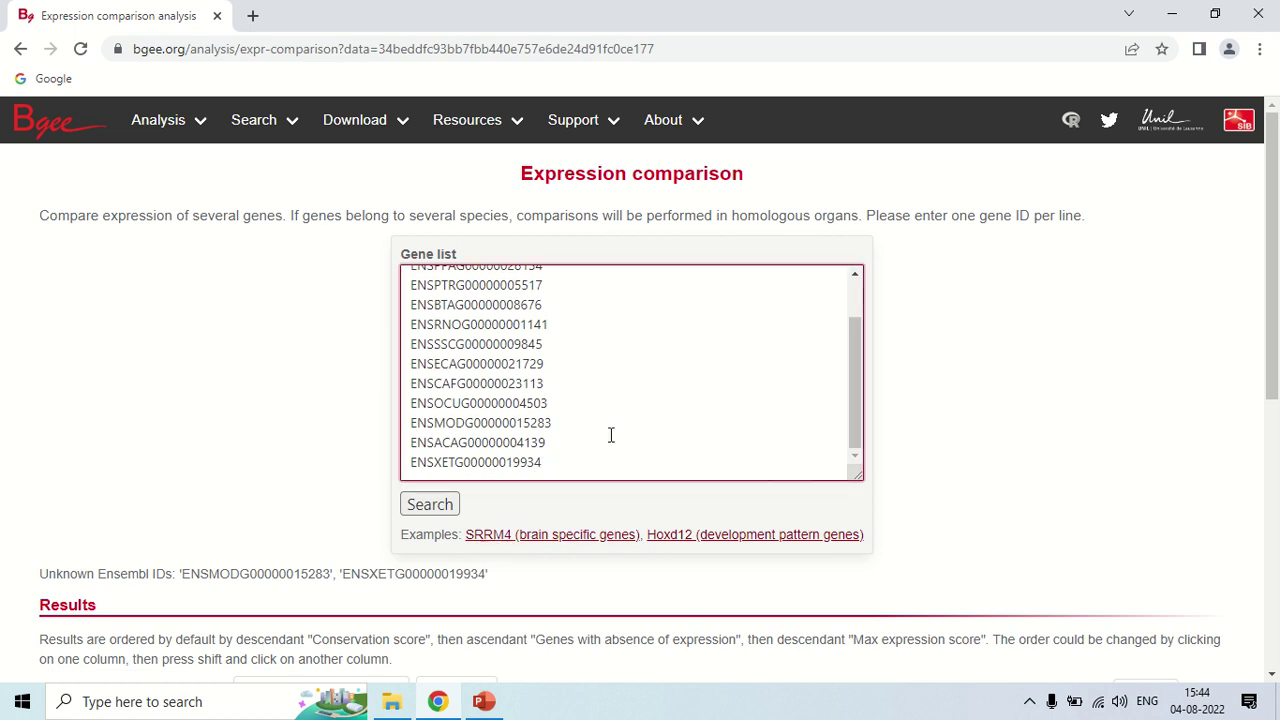
{"action": "scroll", "coordinate": [641, 382], "scroll_direction": "up", "scroll_amount": 2}
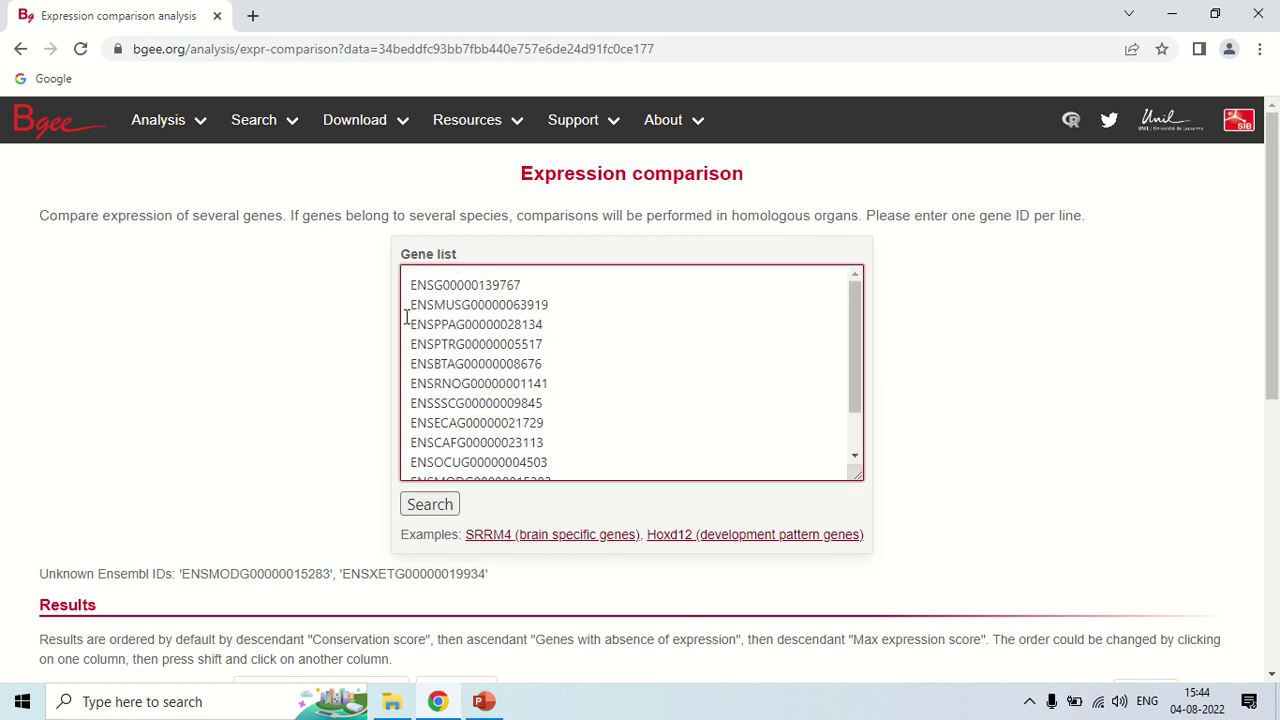
{"action": "left_click_drag", "start_coordinate": [407, 285], "coordinate": [600, 451]}
{"action": "left_click", "coordinate": [700, 382]}
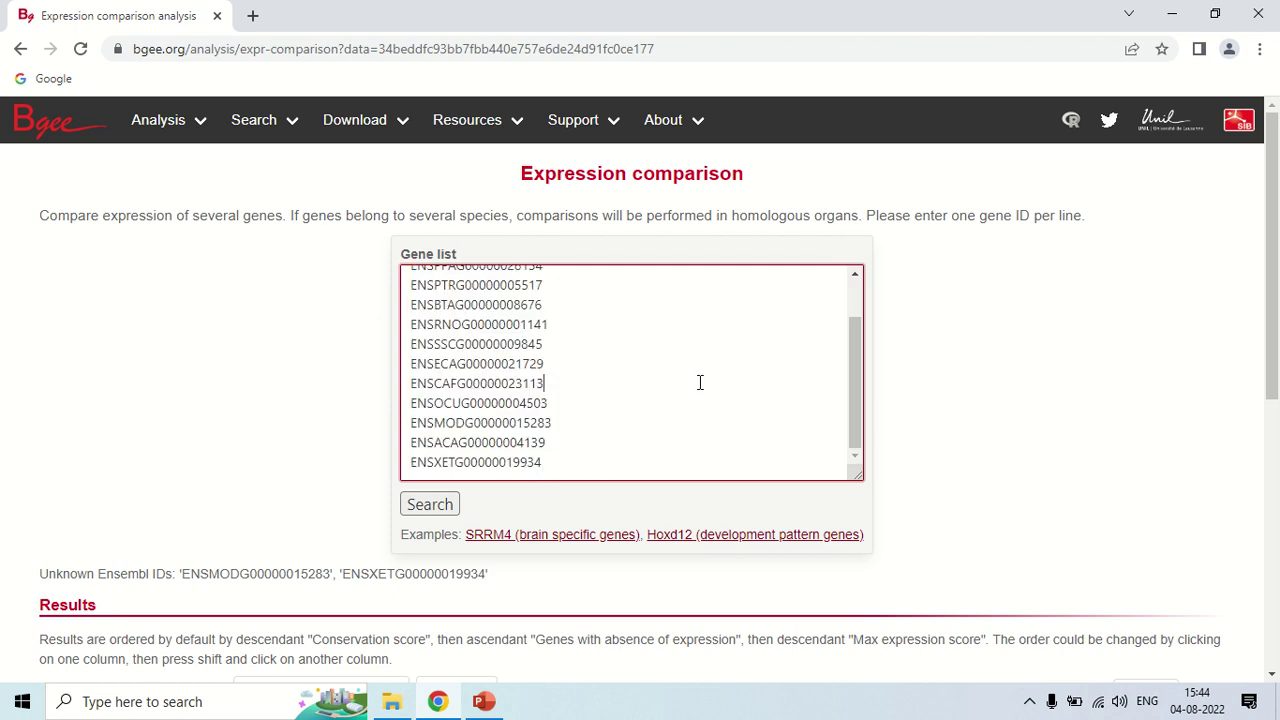
{"action": "left_click", "coordinate": [428, 505]}
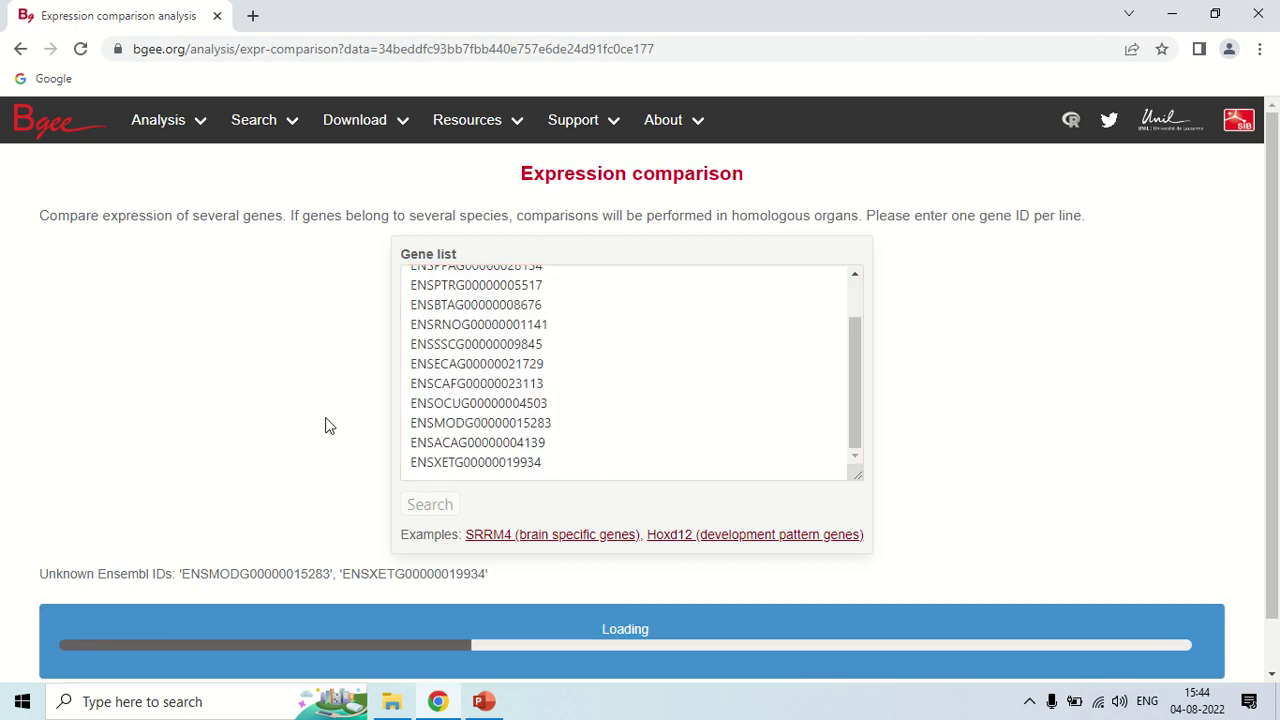
Step: Scroll to the 293-entity Results table and expand the cerebellar cortex entry
{"action": "scroll", "coordinate": [330, 420], "scroll_direction": "down", "scroll_amount": 1}
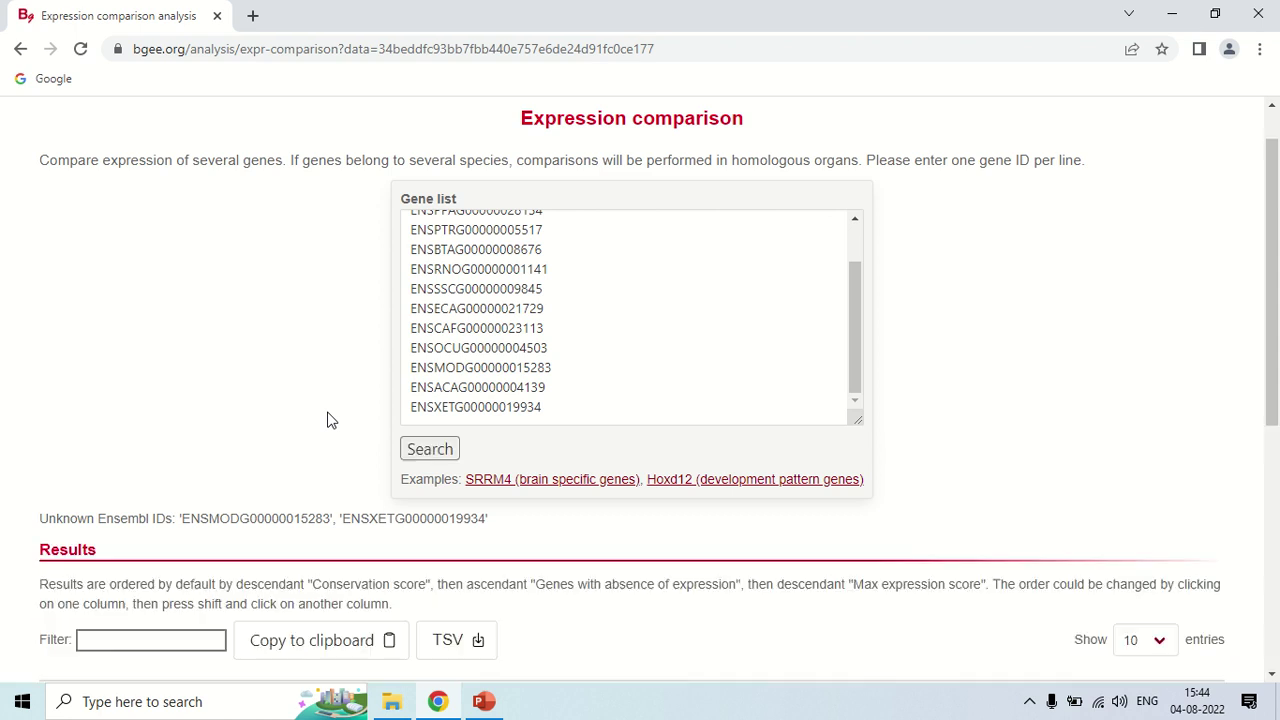
{"action": "scroll", "coordinate": [243, 406], "scroll_direction": "down", "scroll_amount": 1}
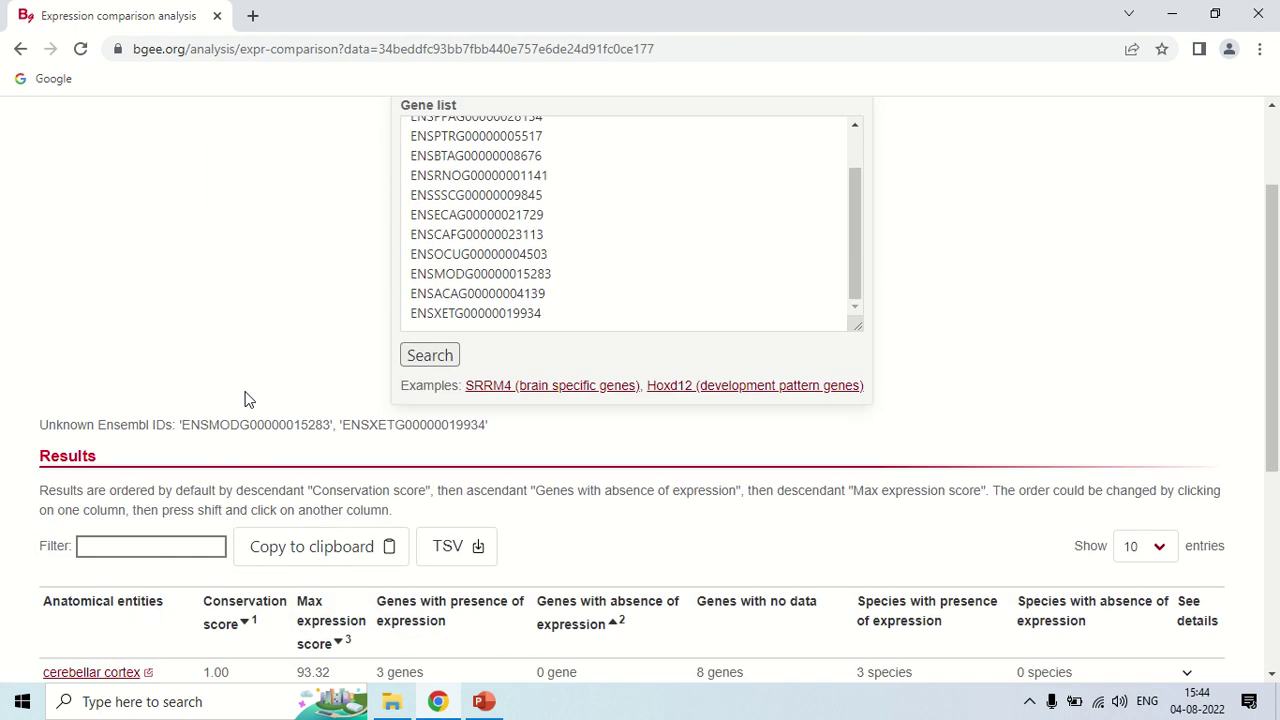
{"action": "scroll", "coordinate": [256, 337], "scroll_direction": "down", "scroll_amount": 3}
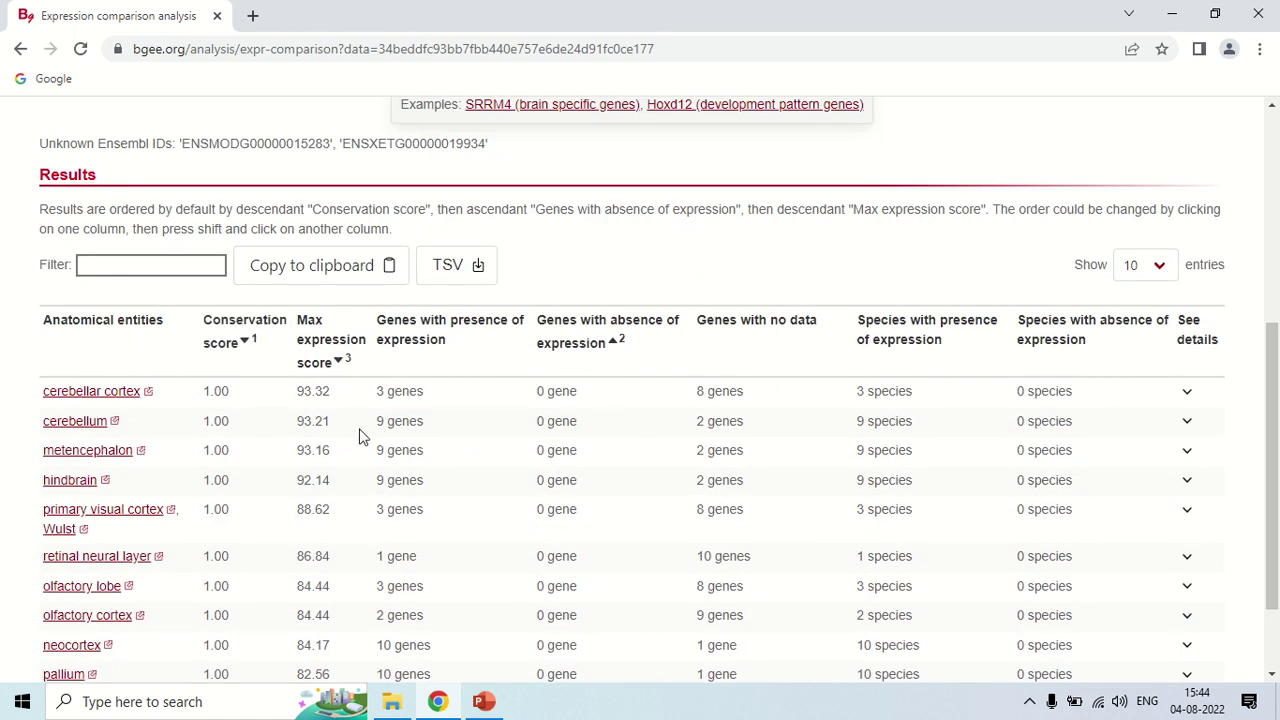
{"action": "scroll", "coordinate": [6, 378], "scroll_direction": "down", "scroll_amount": 1}
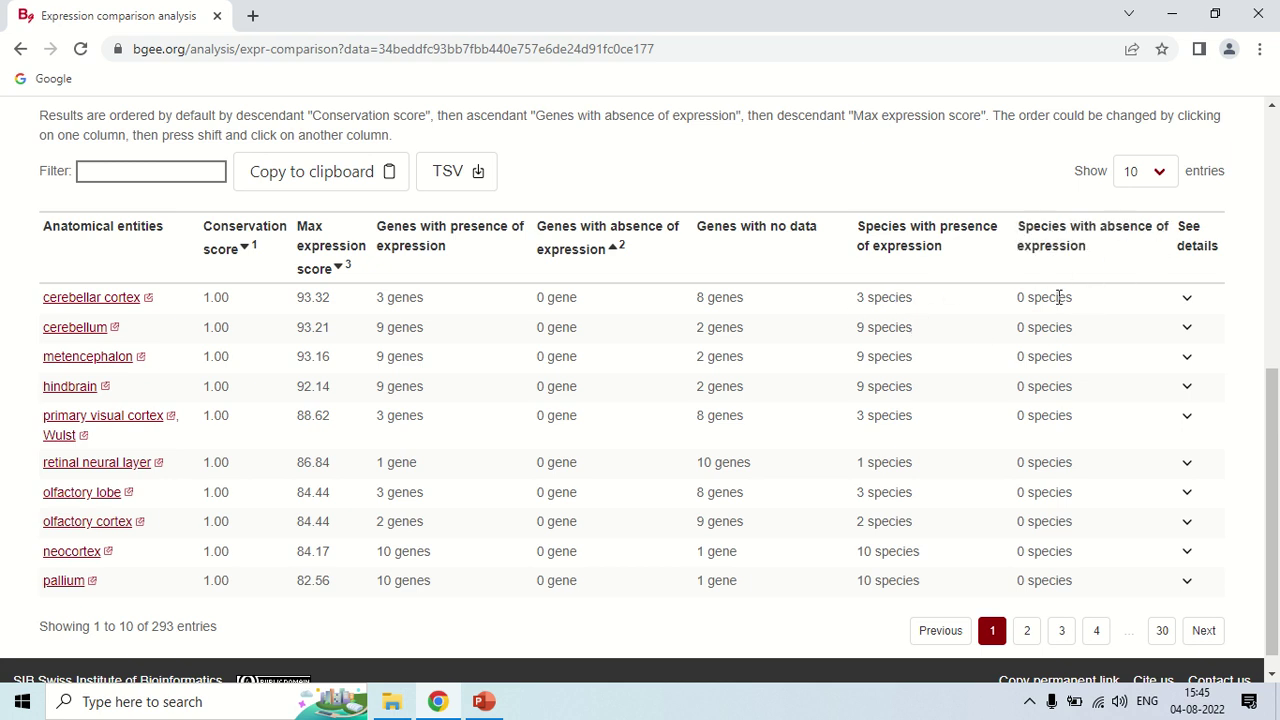
{"action": "left_click", "coordinate": [1189, 302]}
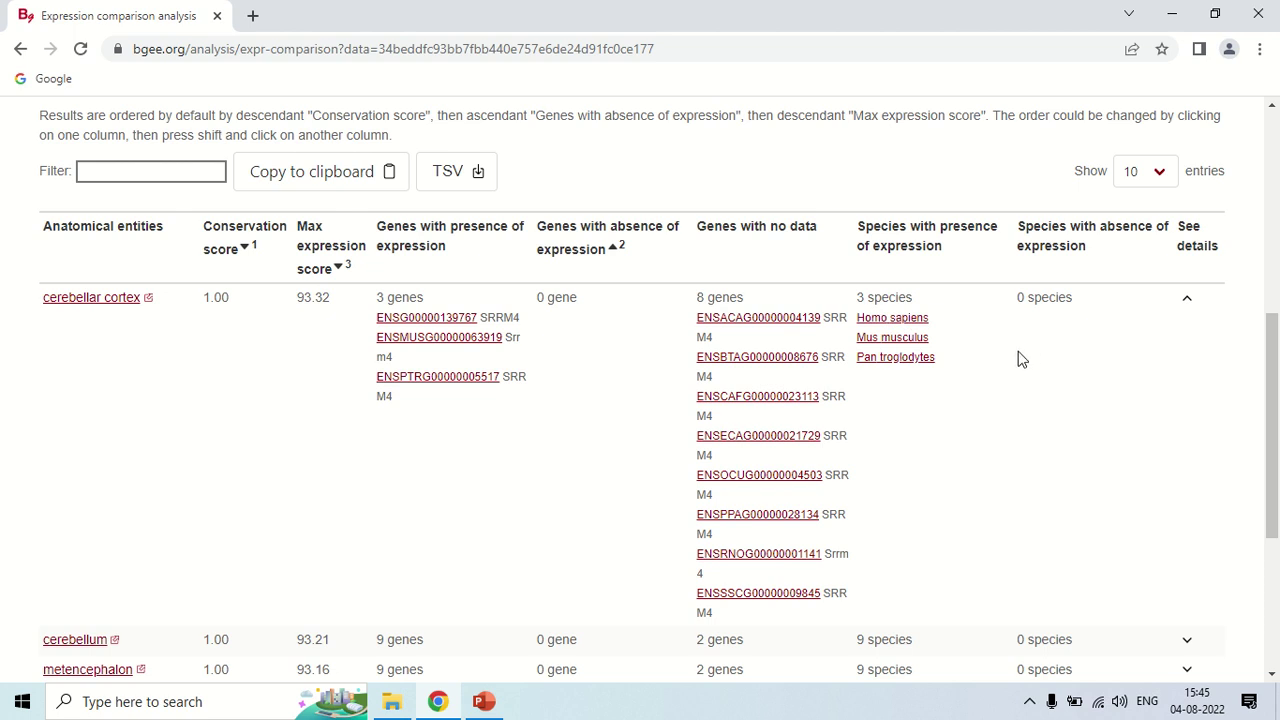
{"action": "scroll", "coordinate": [1020, 358], "scroll_direction": "down", "scroll_amount": 3}
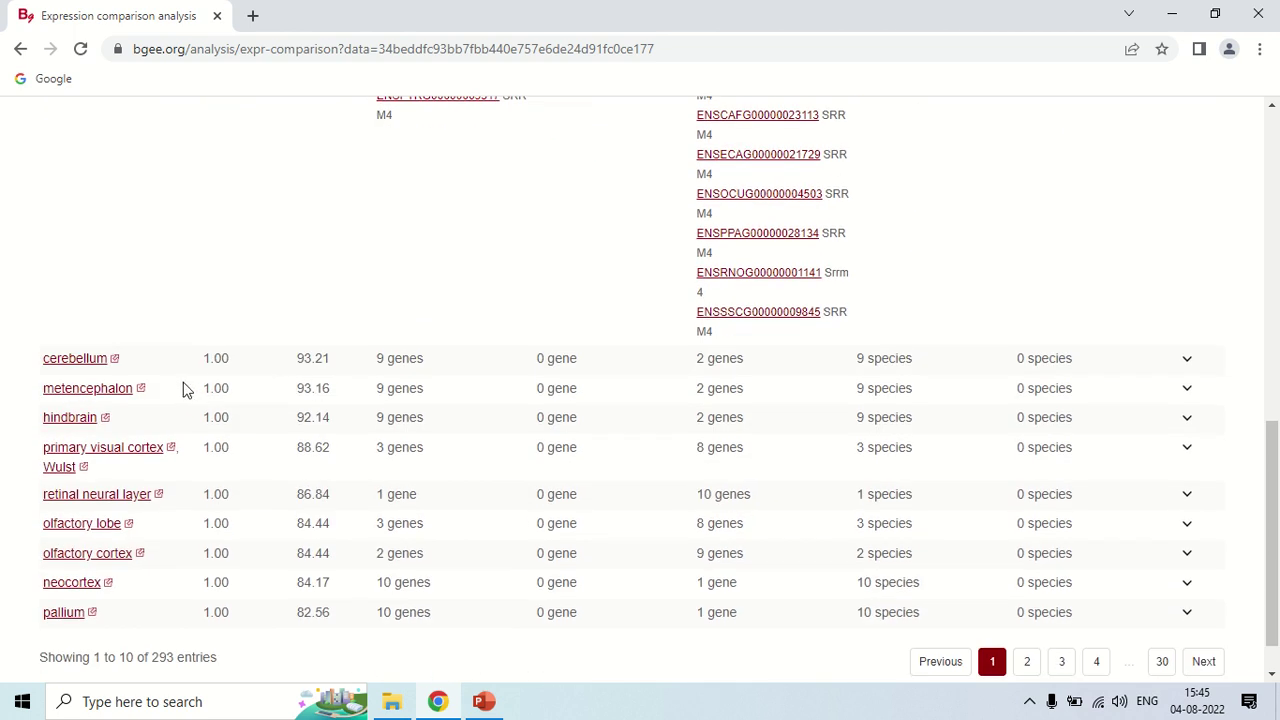
{"action": "scroll", "coordinate": [186, 384], "scroll_direction": "up", "scroll_amount": 2}
{"action": "left_click", "coordinate": [1189, 208]}
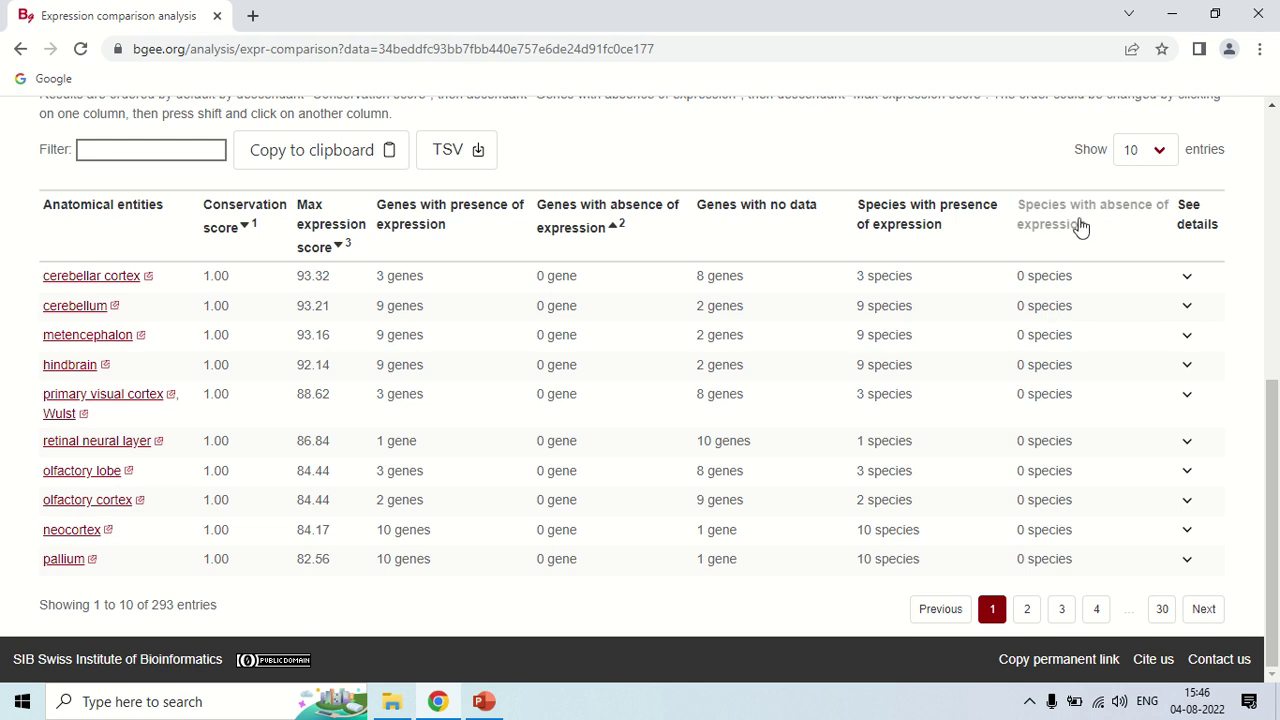
{"action": "left_click", "coordinate": [1190, 308]}
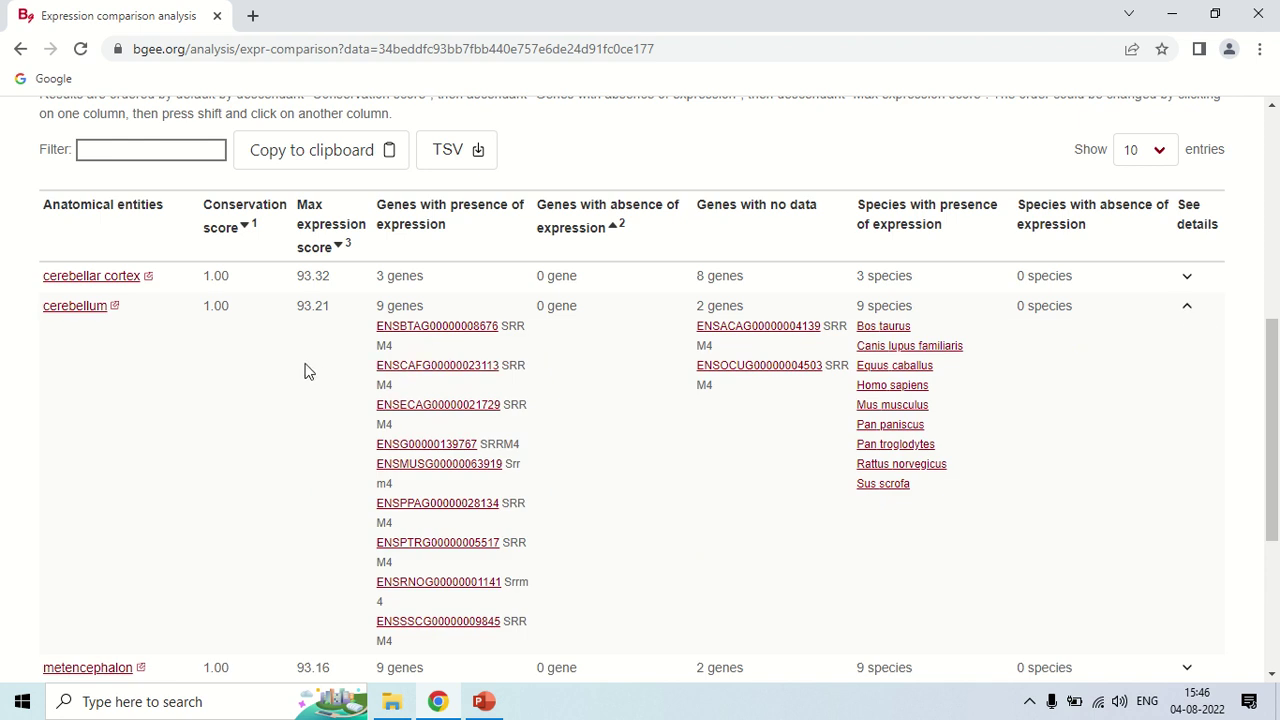
{"action": "scroll", "coordinate": [330, 330], "scroll_direction": "down", "scroll_amount": 1}
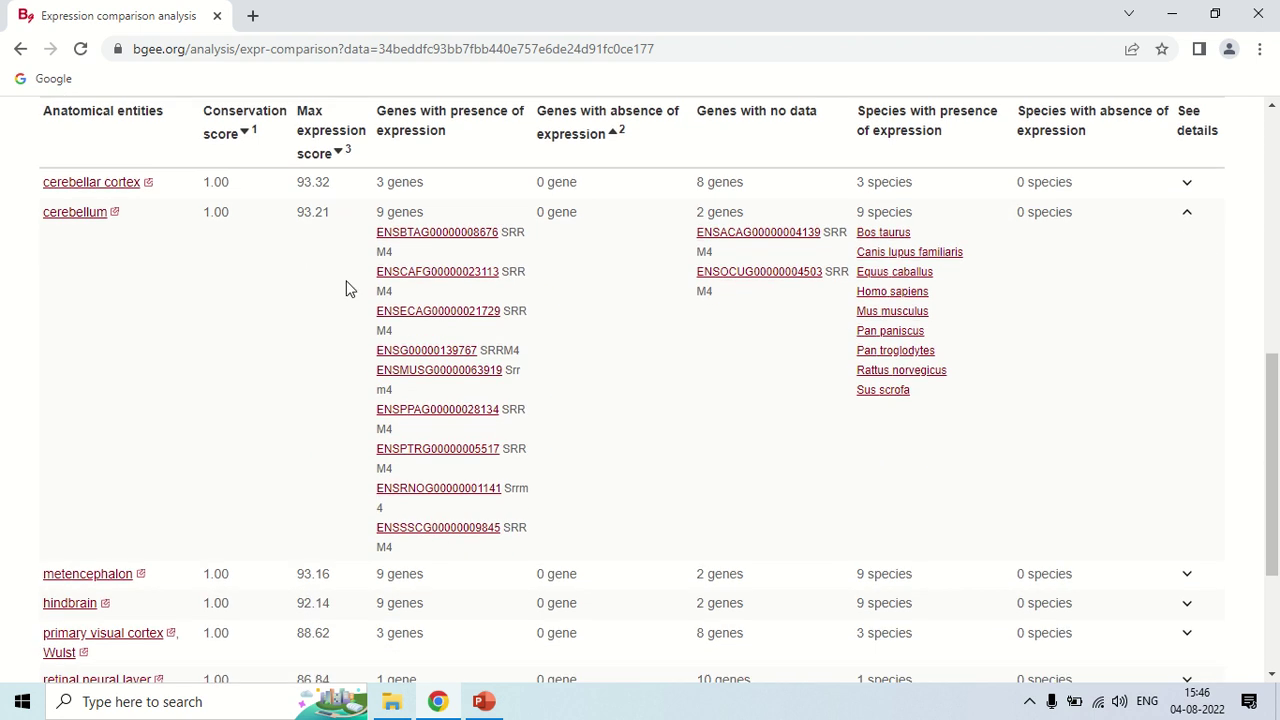
{"action": "left_click", "coordinate": [1187, 214]}
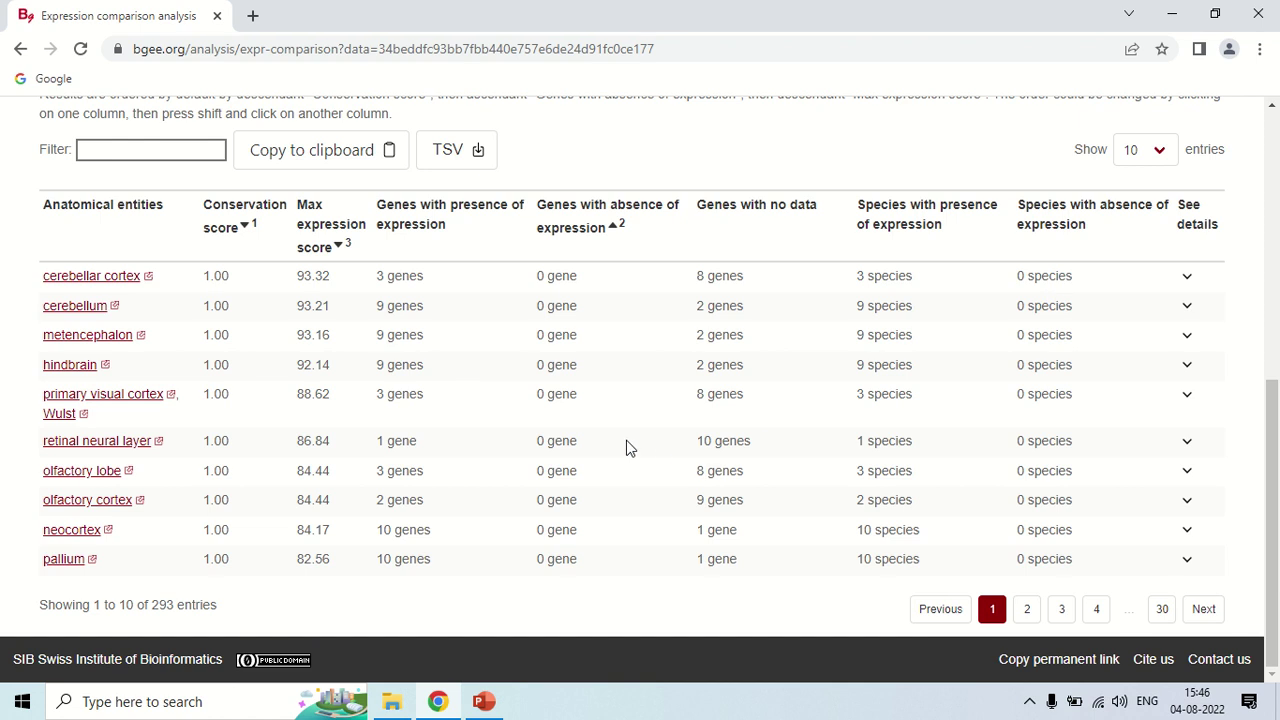
Step: Scroll to the top of the SRRM4 results and return home via the Bgee logo
{"action": "scroll", "coordinate": [627, 447], "scroll_direction": "up", "scroll_amount": 3}
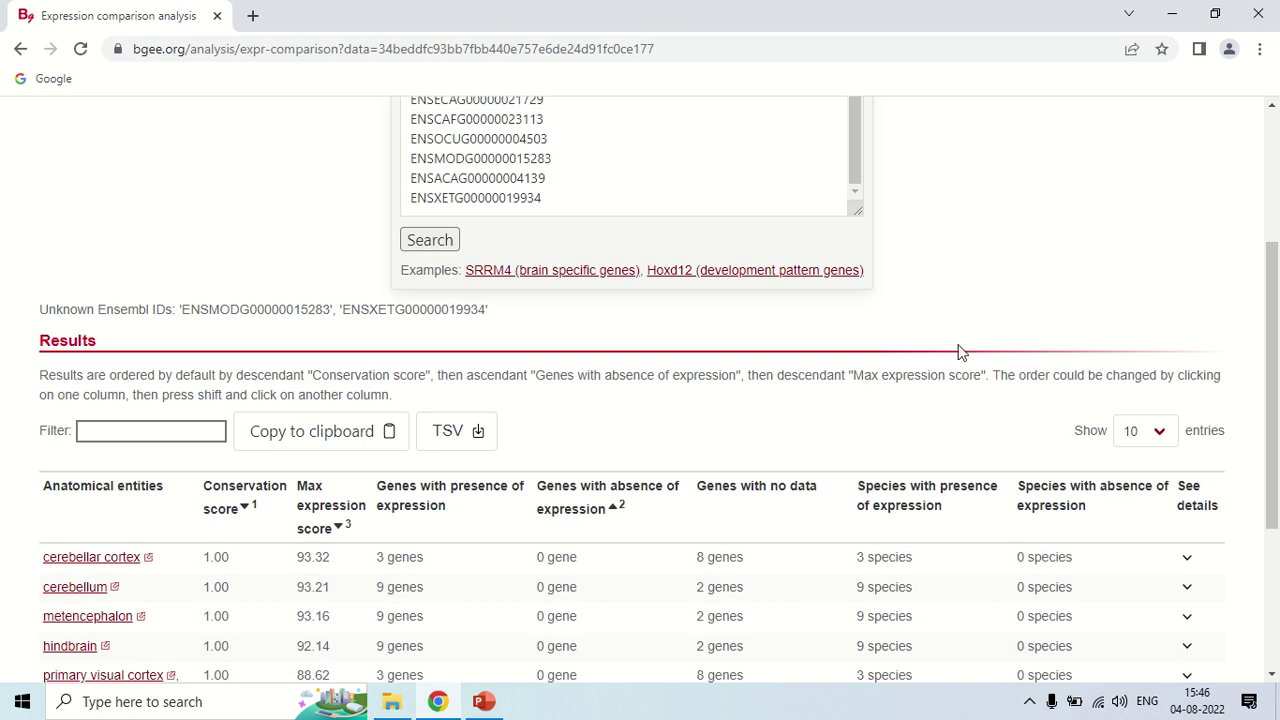
{"action": "scroll", "coordinate": [960, 352], "scroll_direction": "up", "scroll_amount": 3}
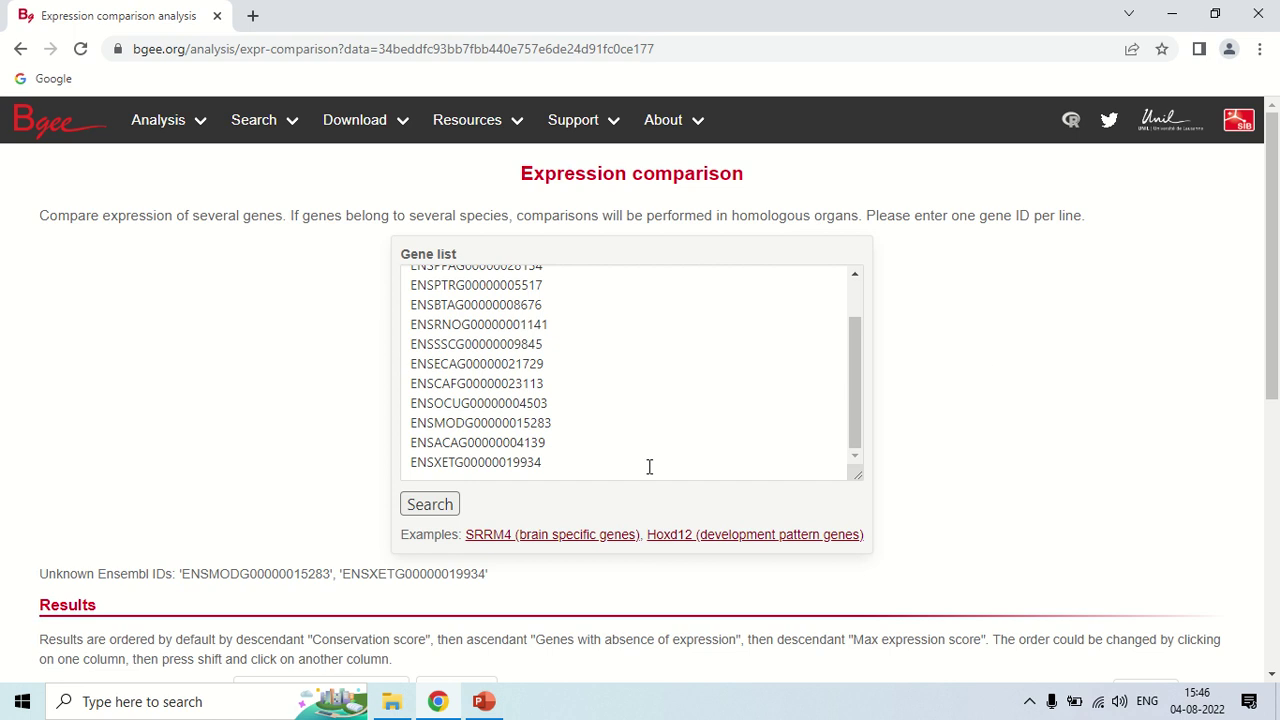
{"action": "left_click", "coordinate": [45, 124]}
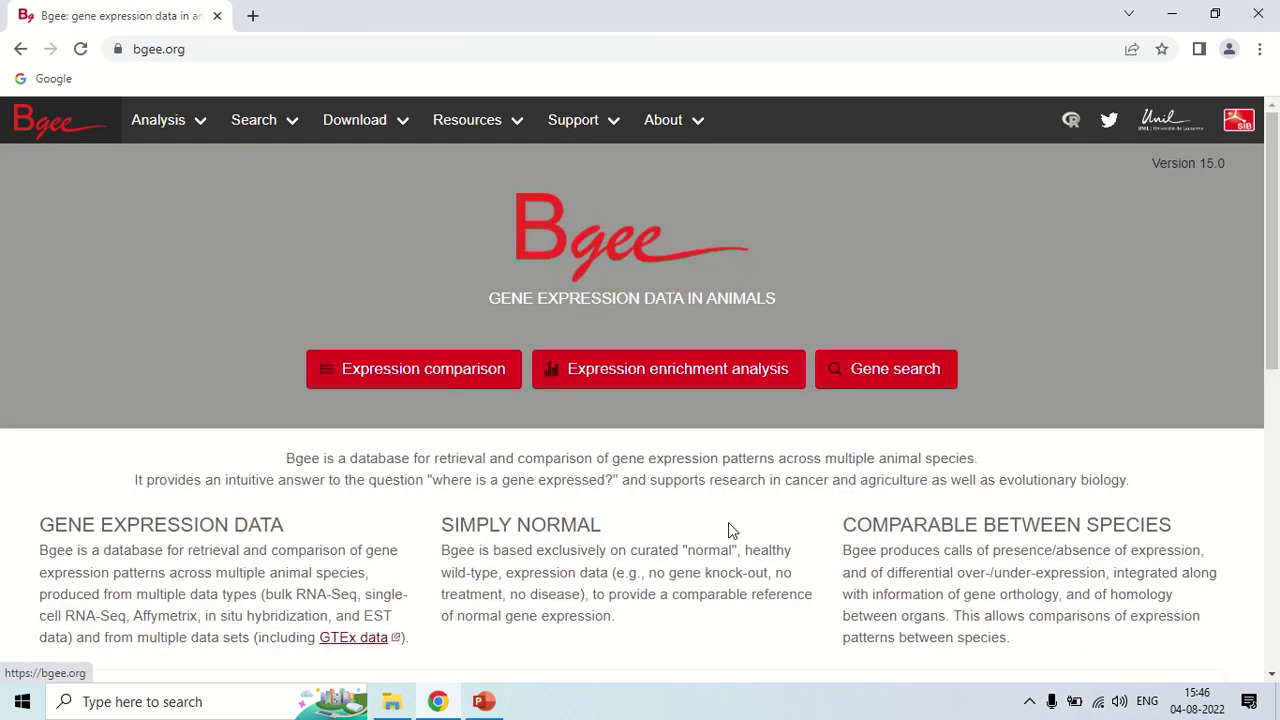